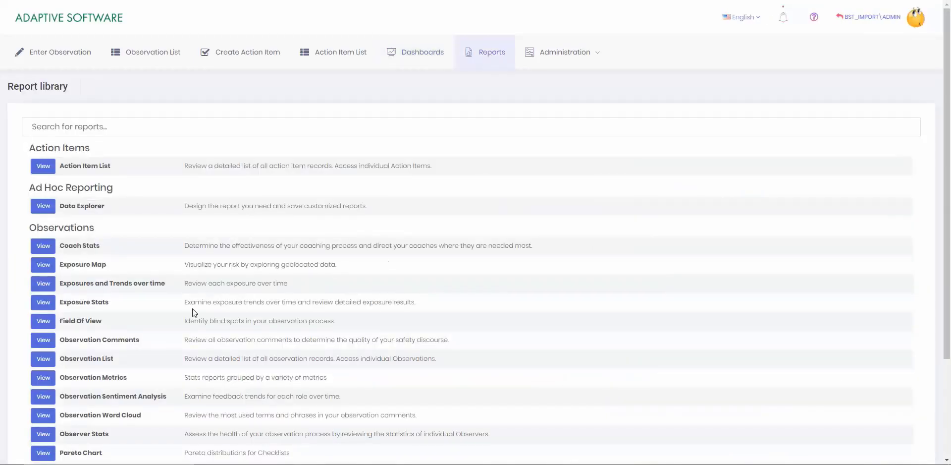
Step: Open the Exposure Stats report and look over its results chart, exposure table and comments table
scroll(193, 312, down, 1)
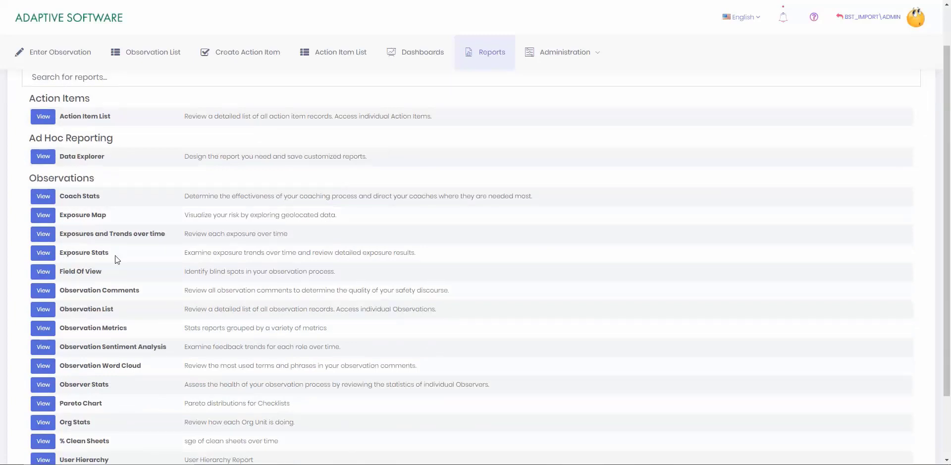
click(41, 254)
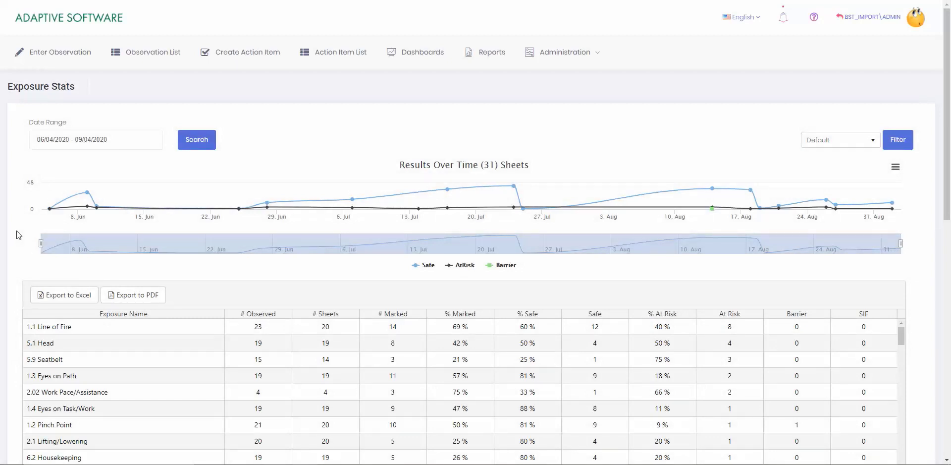
scroll(16, 230, down, 3)
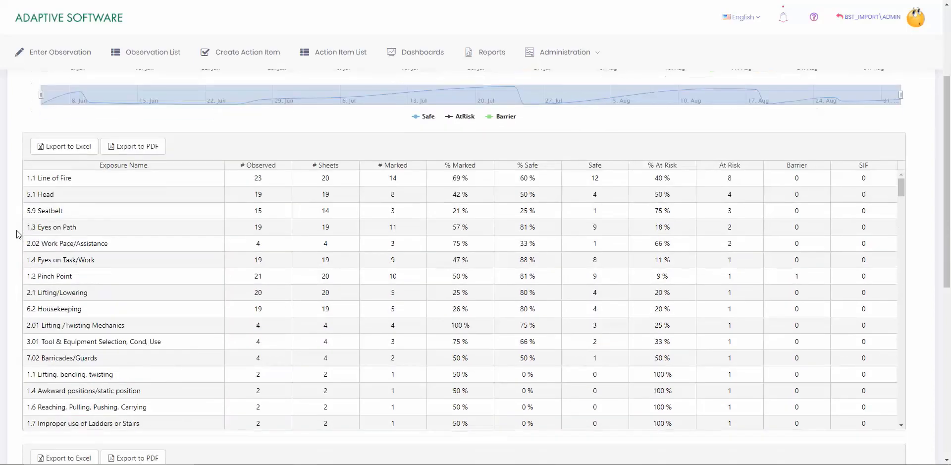
scroll(16, 230, down, 5)
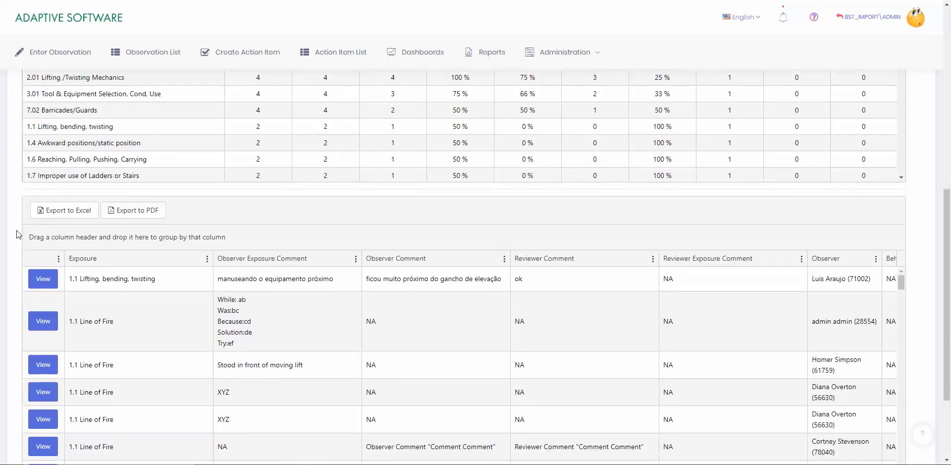
scroll(16, 230, down, 2)
scroll(16, 229, up, 4)
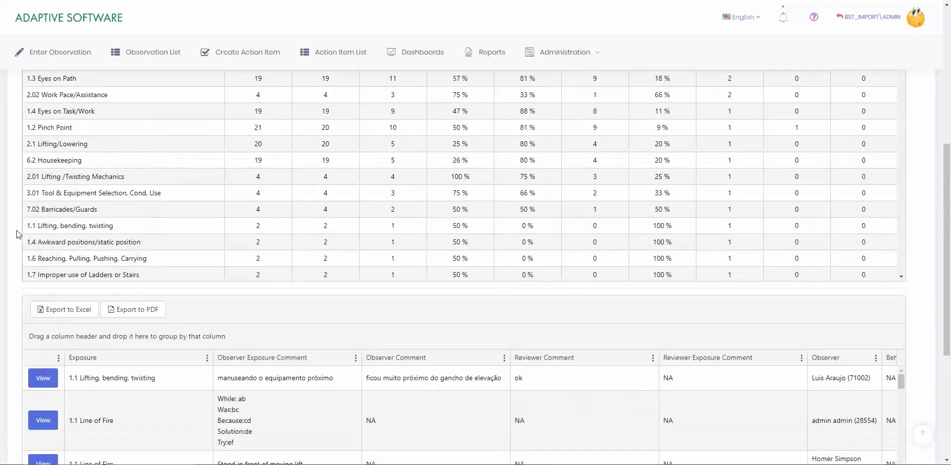
scroll(17, 234, up, 6)
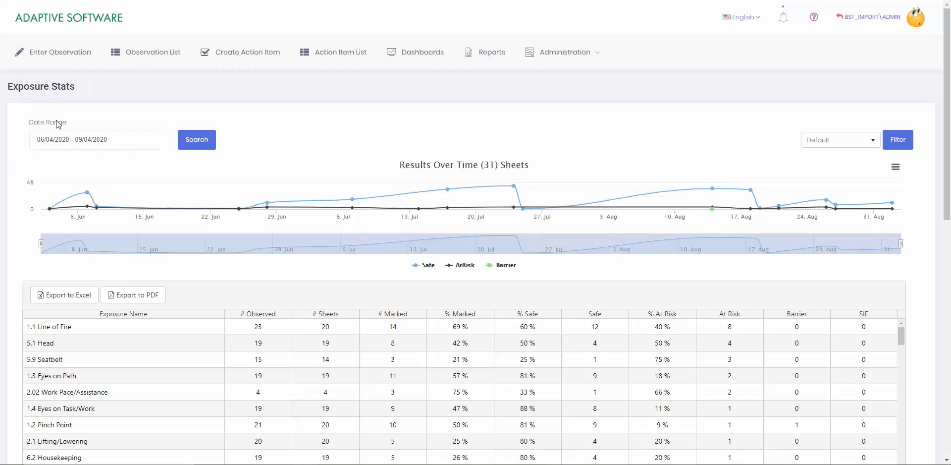
Step: Open the custom calendars for the report's date range and apply 06/04/2020 - 09/04/2020
click(94, 139)
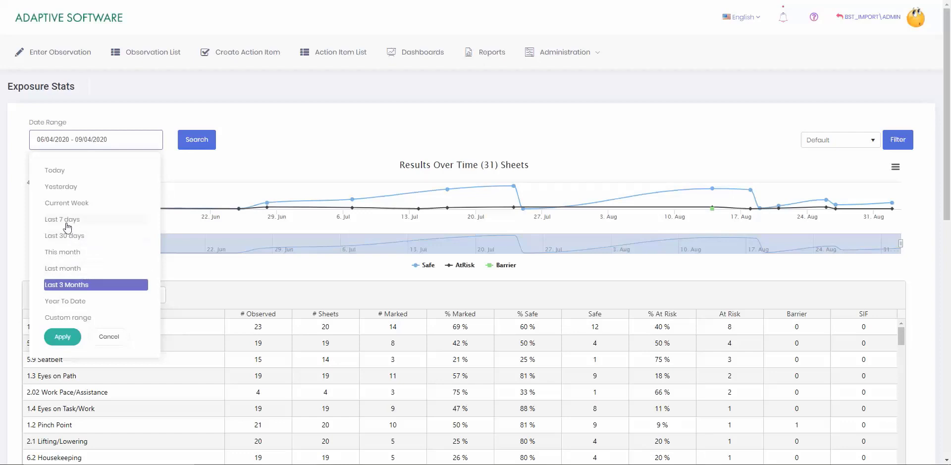
click(93, 323)
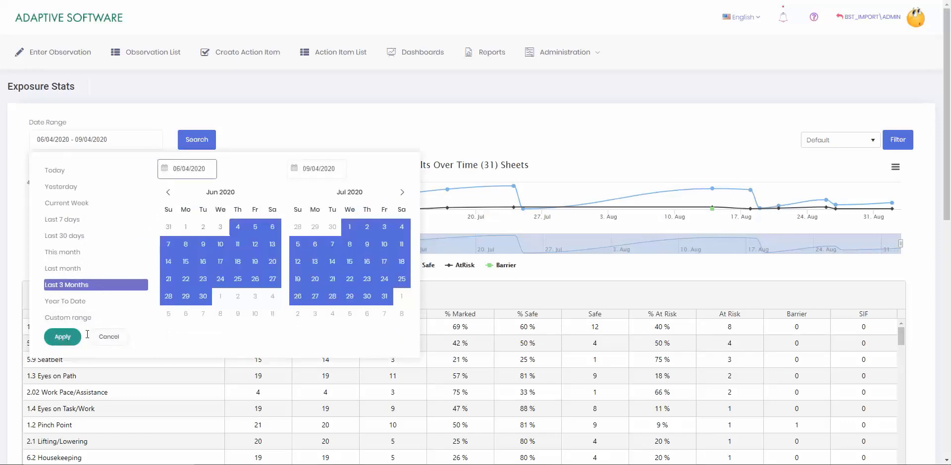
click(60, 337)
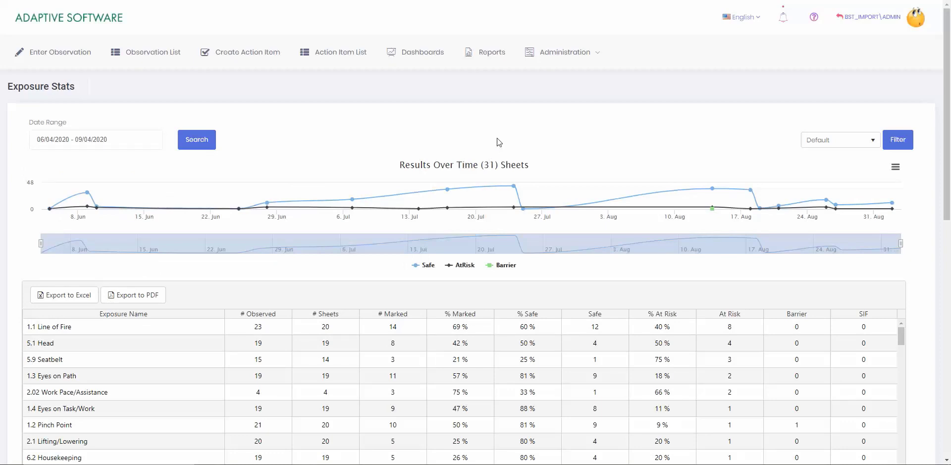
Step: Narrow the results chart's timeline to about 19–29 July and inspect the AtRisk point on July 24
scroll(483, 149, down, 1)
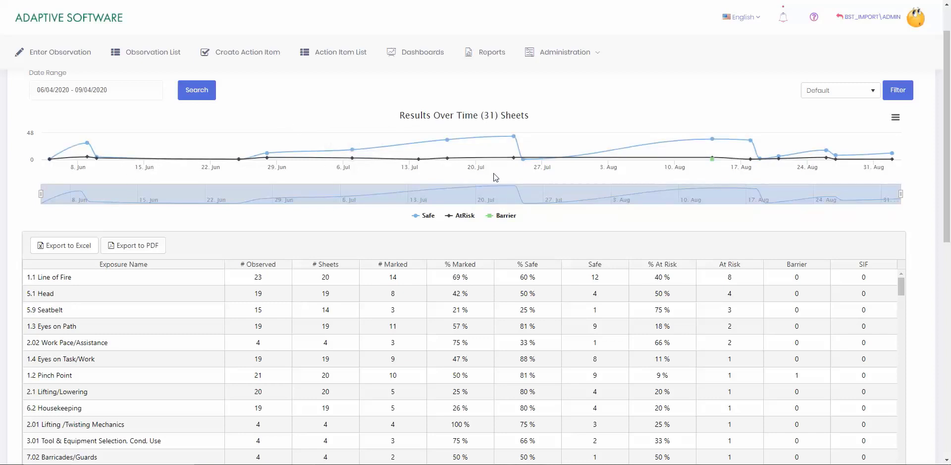
mouse_move(514, 137)
drag(40, 194, 482, 214)
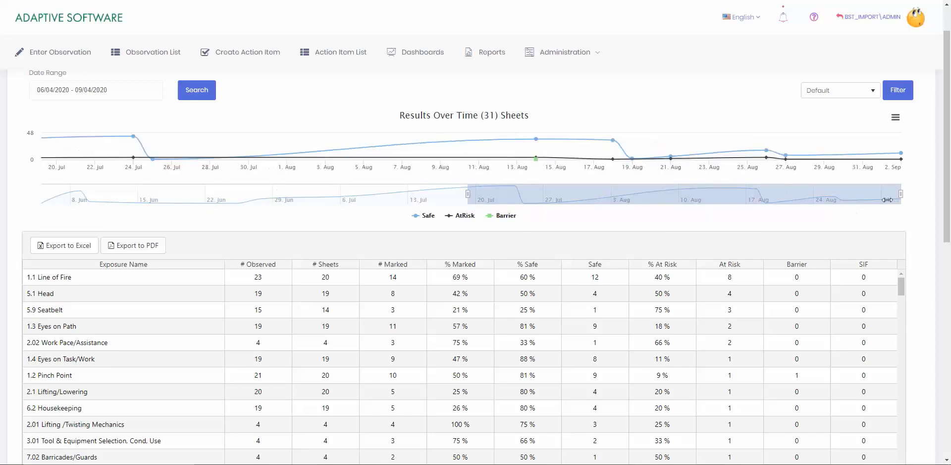
drag(902, 192, 634, 187)
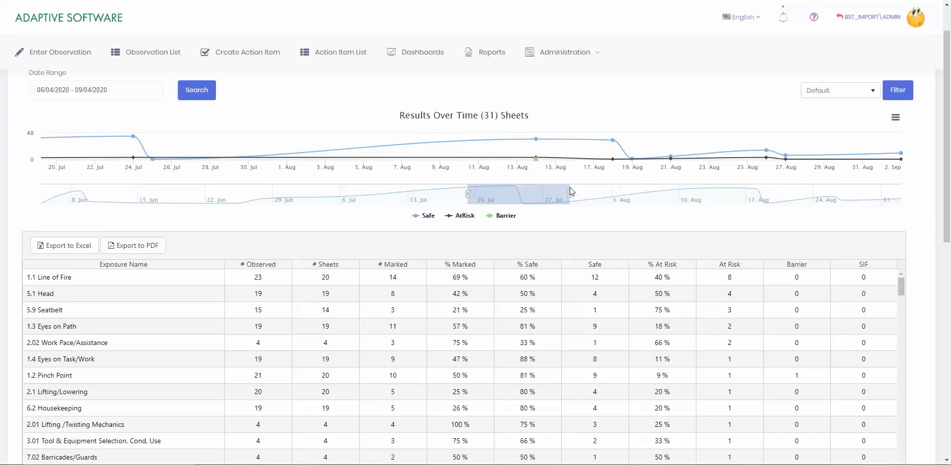
drag(570, 186, 569, 187)
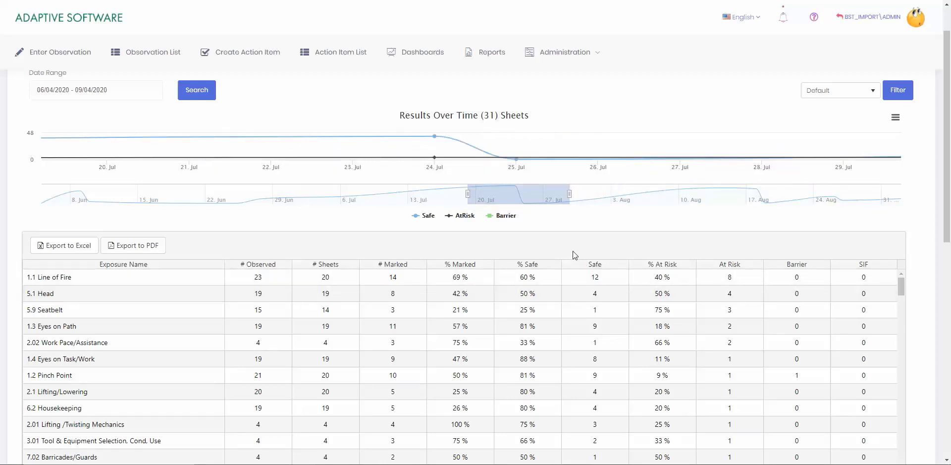
mouse_move(433, 158)
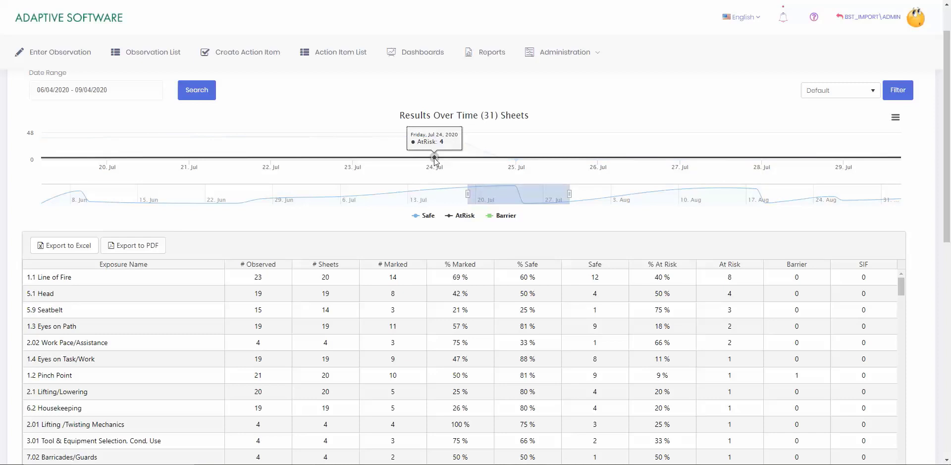
mouse_move(445, 138)
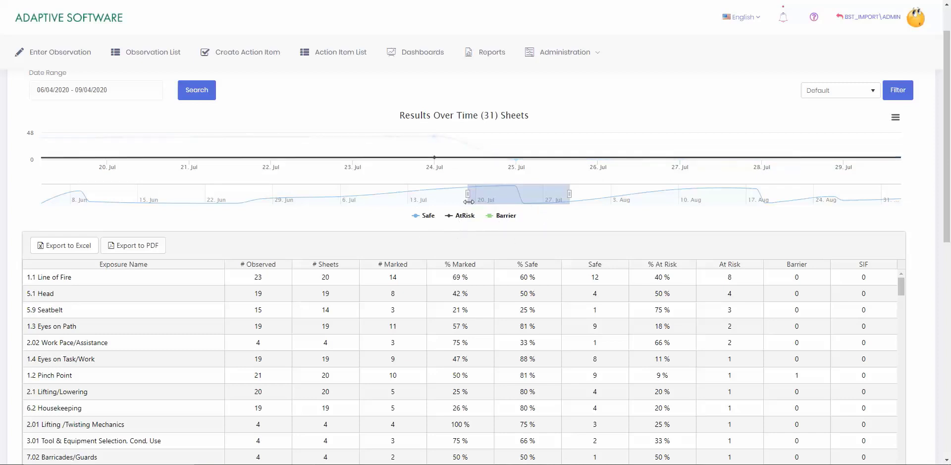
Step: Widen the results chart's timeline to span from about 11 June to the start of September
drag(471, 192, 42, 201)
click(145, 194)
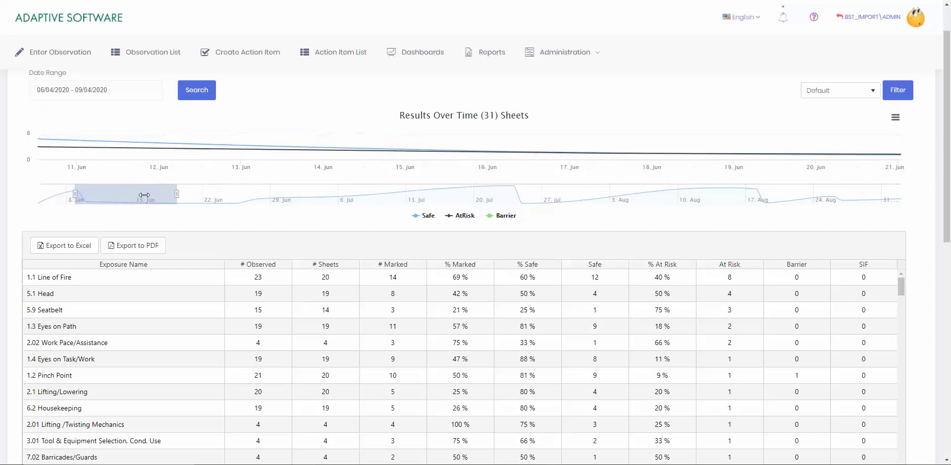
drag(144, 195, 161, 195)
drag(227, 197, 904, 196)
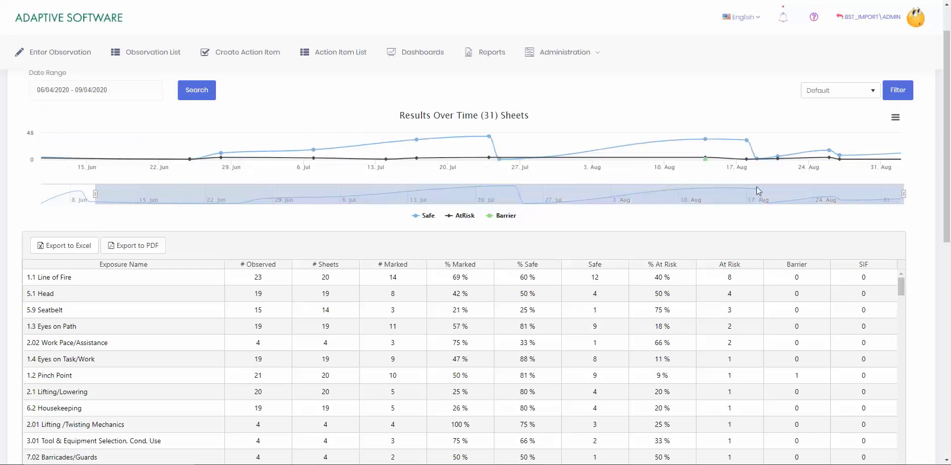
Step: Hide the Safe series in the results chart, leaving only AtRisk and Barrier displayed
click(460, 217)
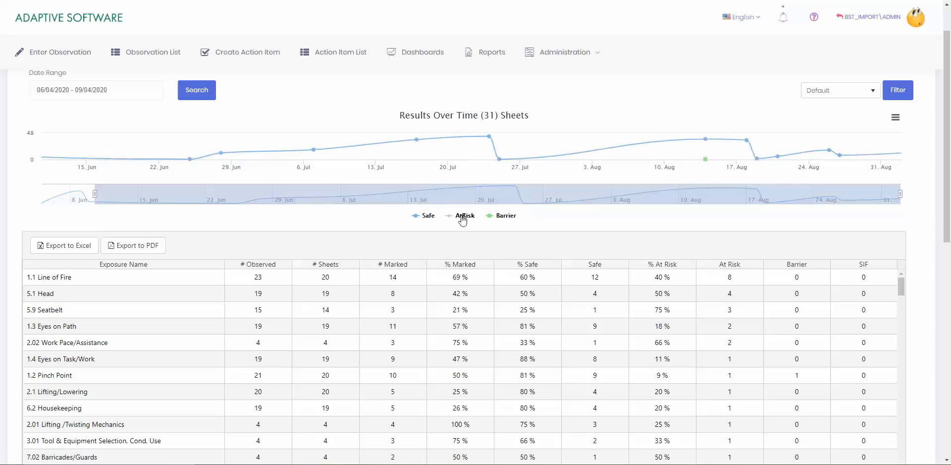
click(425, 216)
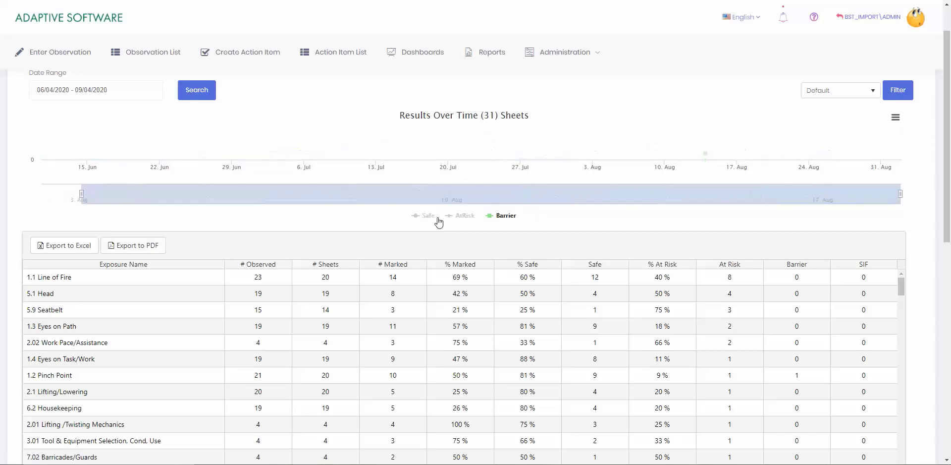
click(460, 216)
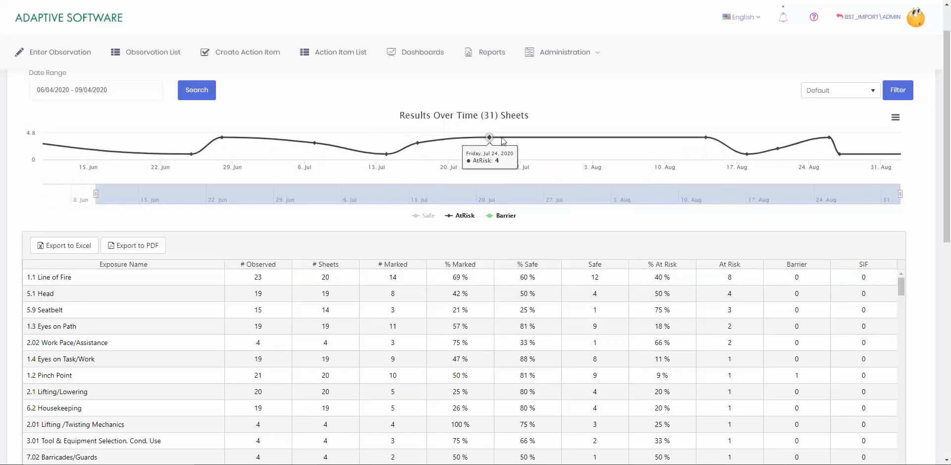
Step: Inspect the AtRisk data points from June to August and show the Safe series again
mouse_move(694, 142)
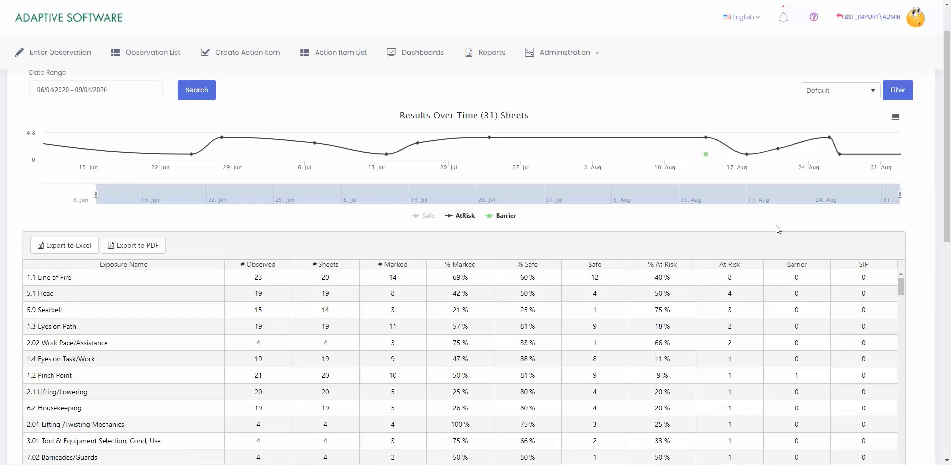
mouse_move(829, 139)
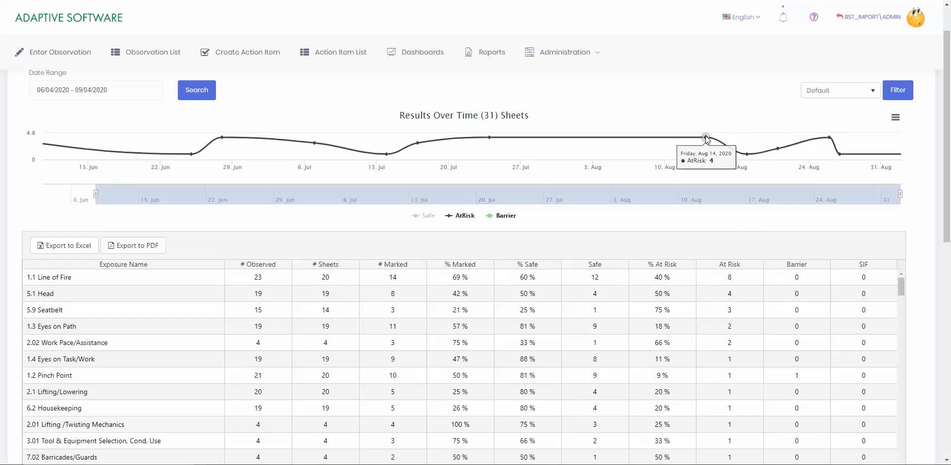
mouse_move(490, 141)
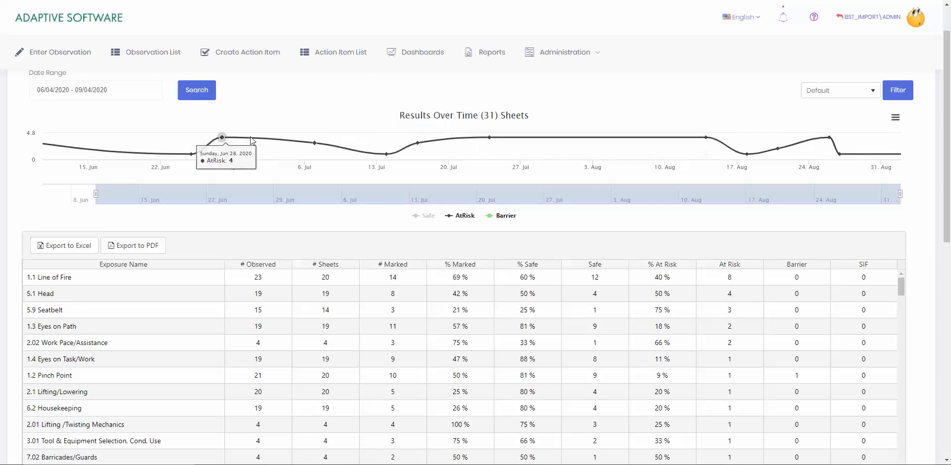
click(425, 215)
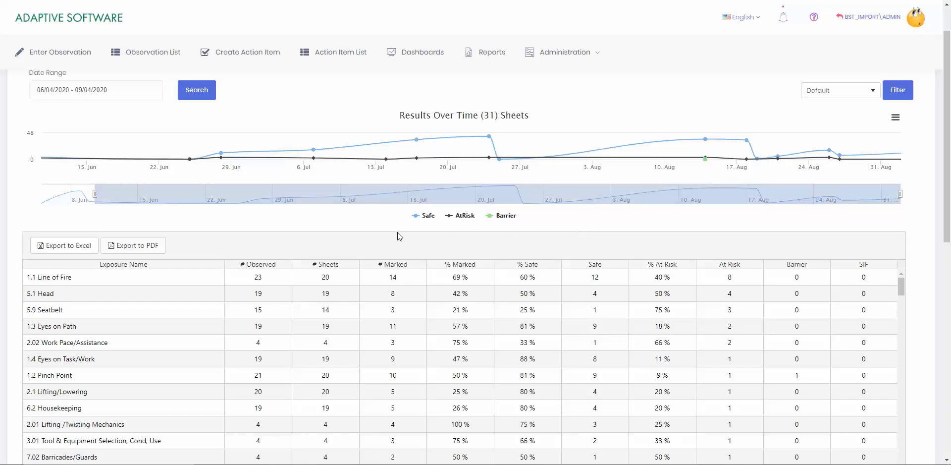
Step: Look over the exposure statistics table and sort it by Exposure Name in ascending order
scroll(344, 235, down, 1)
scroll(295, 202, down, 1)
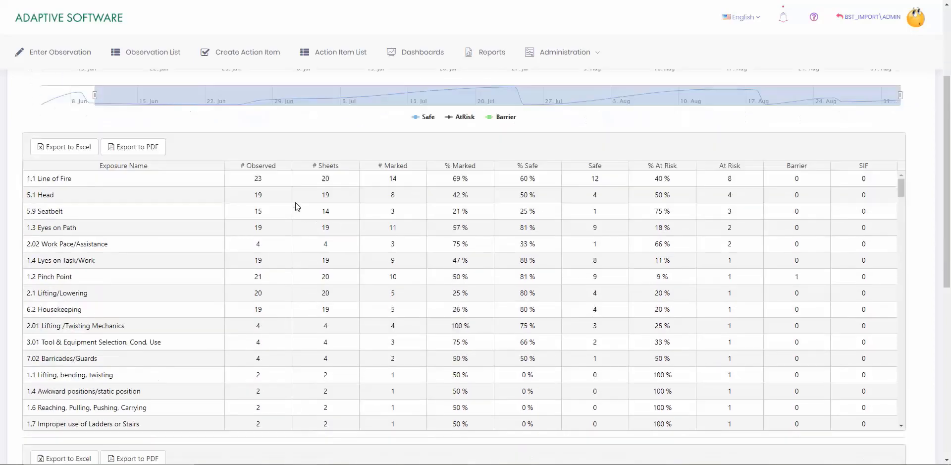
scroll(295, 202, down, 1)
scroll(309, 245, up, 1)
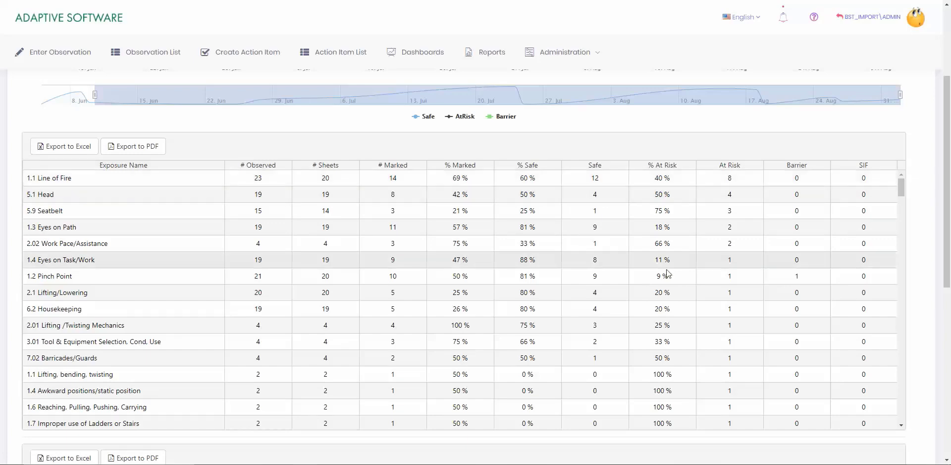
scroll(667, 268, down, 12)
scroll(667, 266, up, 15)
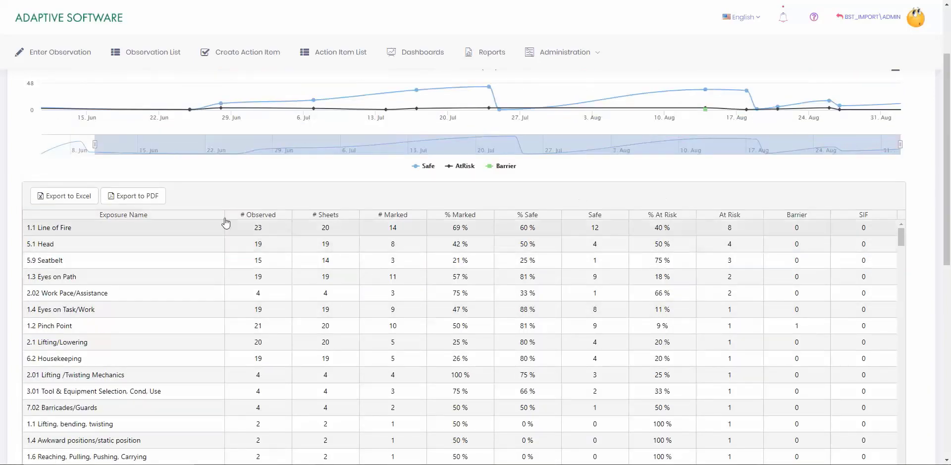
click(164, 220)
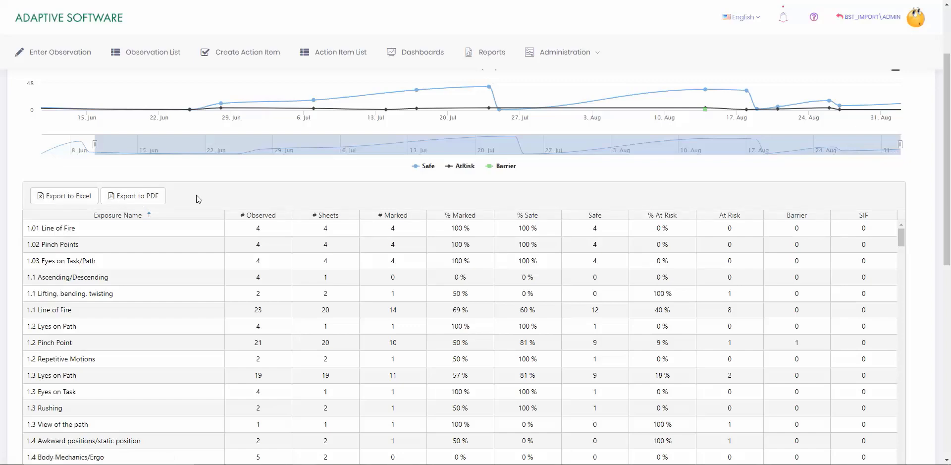
Step: Review the comments table's columns from Exposure through to the organization column
scroll(6, 197, down, 5)
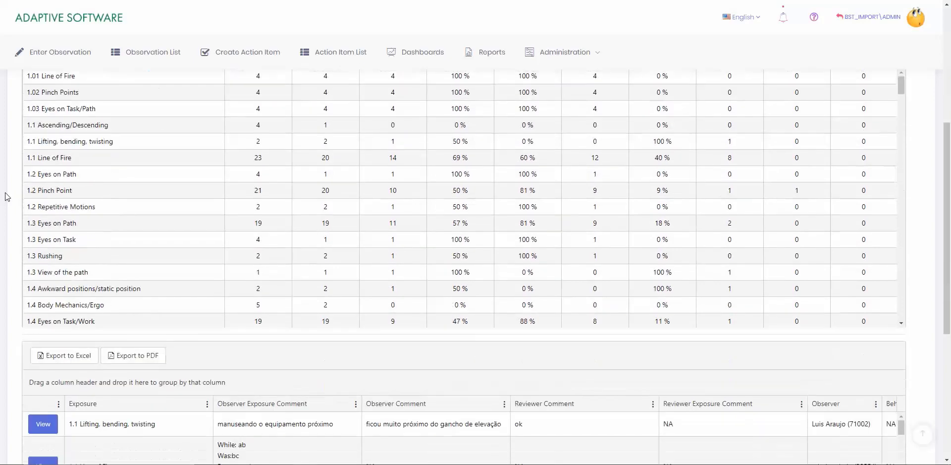
scroll(6, 197, down, 3)
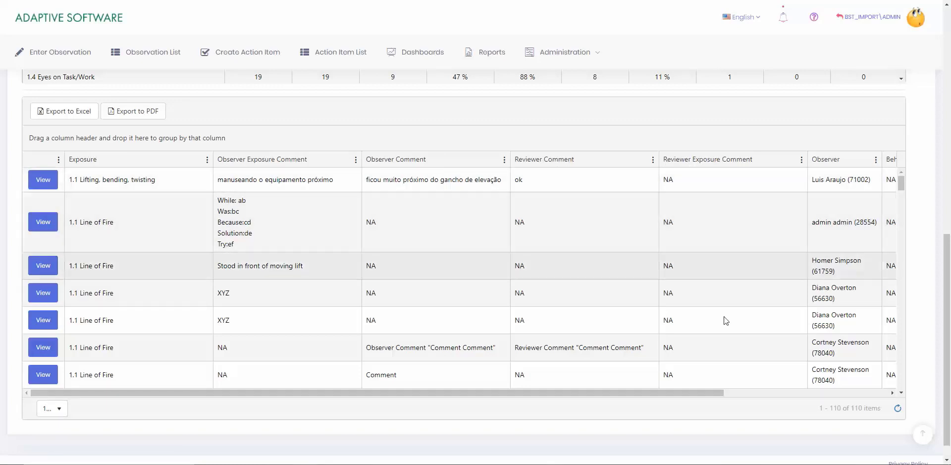
drag(679, 391, 862, 402)
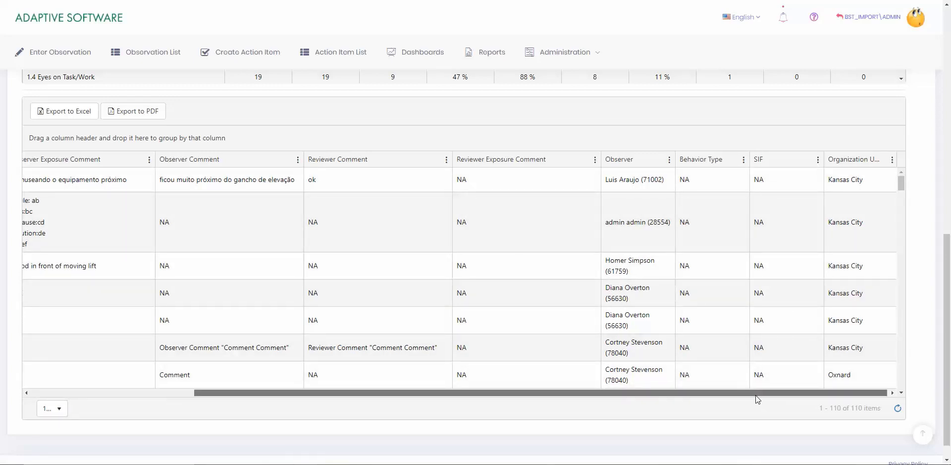
drag(756, 394, 543, 397)
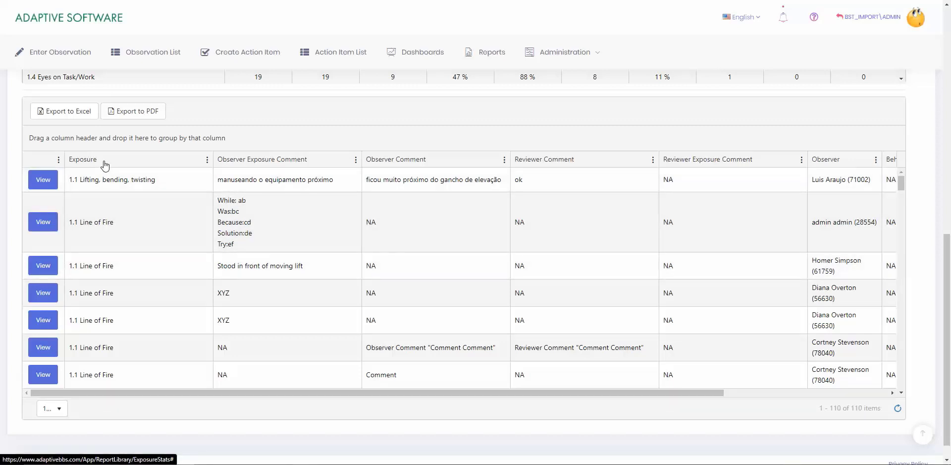
Step: Group the comments table by Exposure and look through the grouped comments
drag(104, 163, 102, 141)
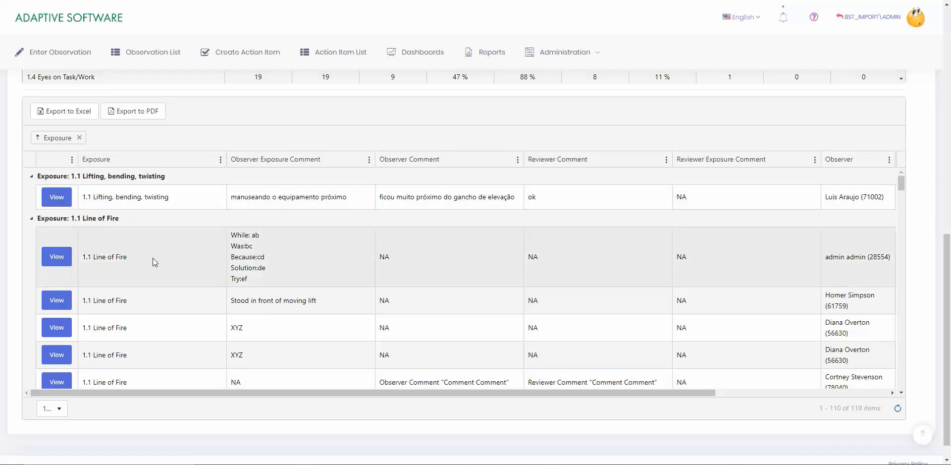
scroll(153, 263, down, 1)
scroll(153, 263, down, 1)
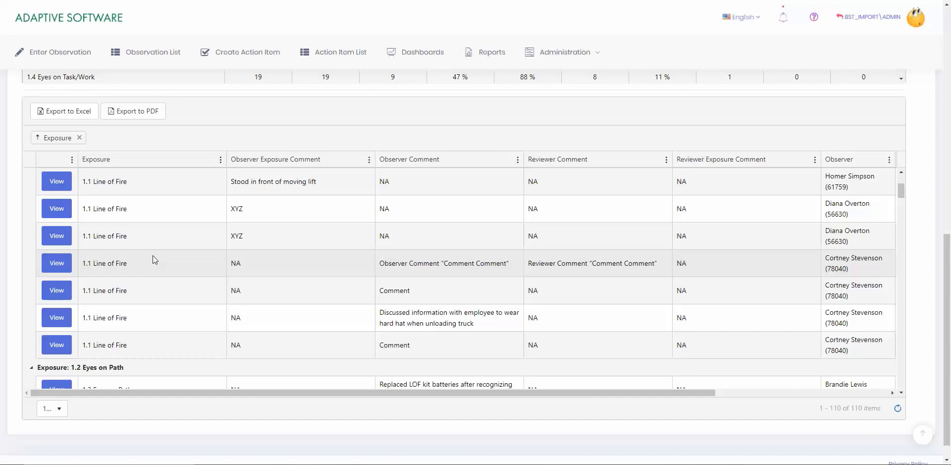
scroll(157, 260, up, 3)
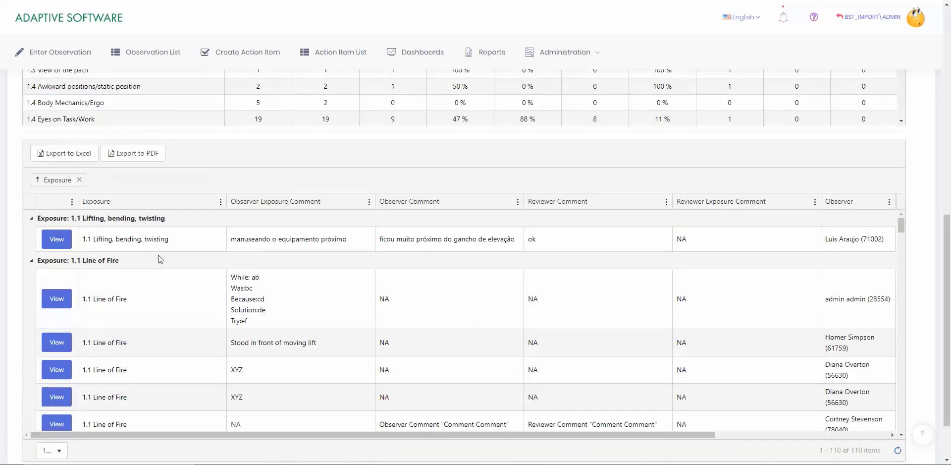
Step: Remove the Exposure grouping from the comments table and group it by Observer instead
click(79, 188)
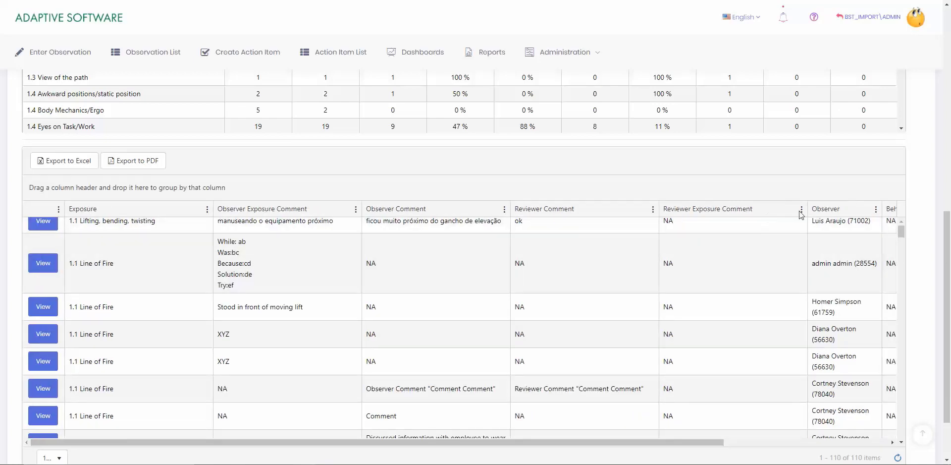
drag(833, 213, 768, 190)
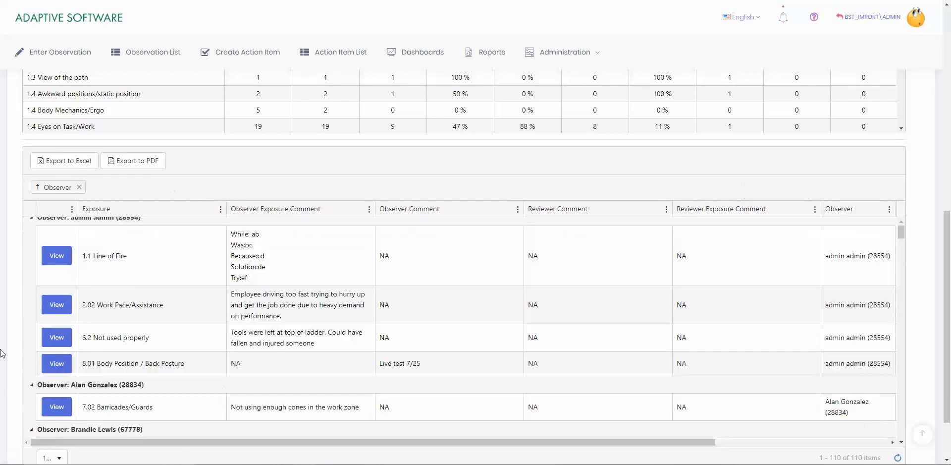
scroll(2, 327, up, 1)
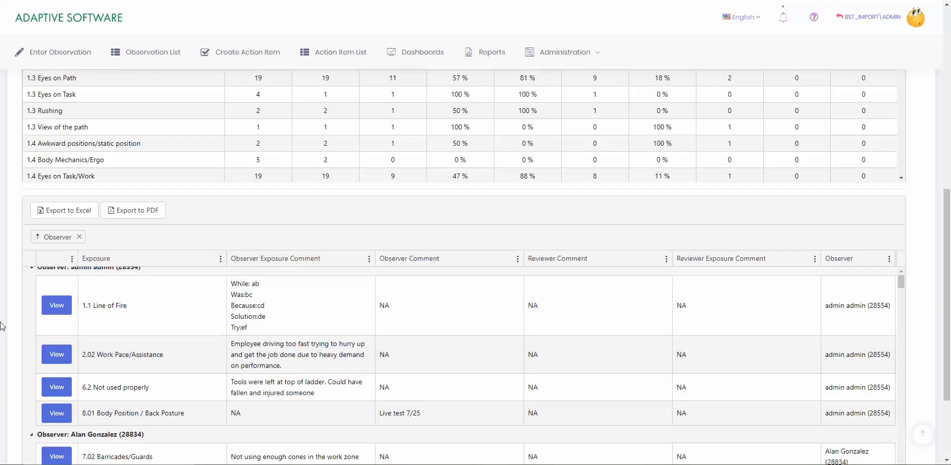
scroll(2, 327, down, 1)
scroll(2, 307, up, 1)
scroll(2, 288, down, 1)
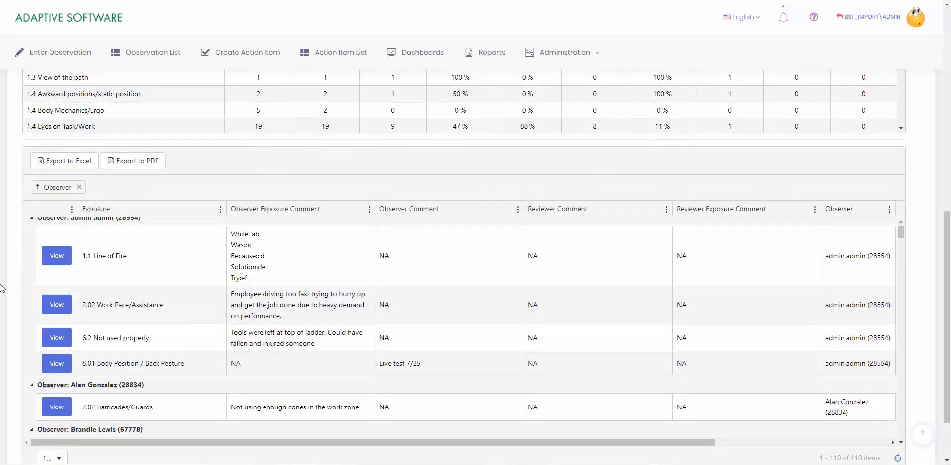
Step: Look through the comments listed under each observer in the grouped comments table
scroll(2, 288, down, 1)
scroll(197, 269, down, 5)
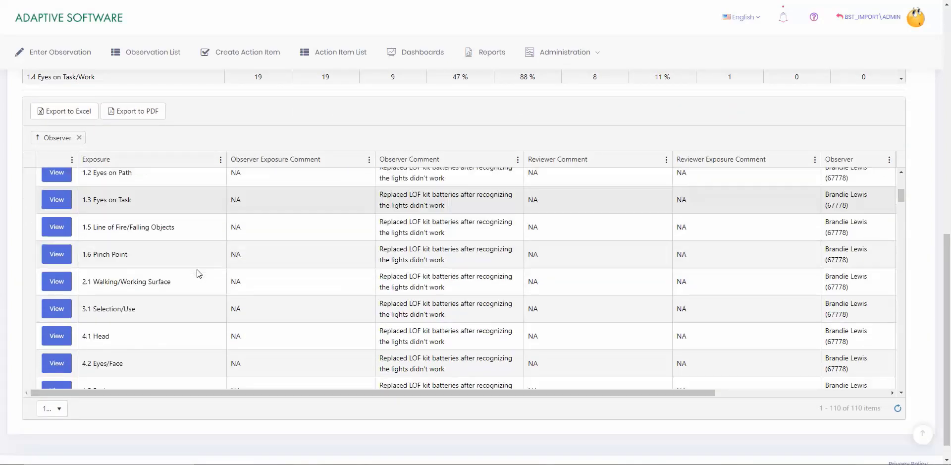
scroll(198, 270, down, 6)
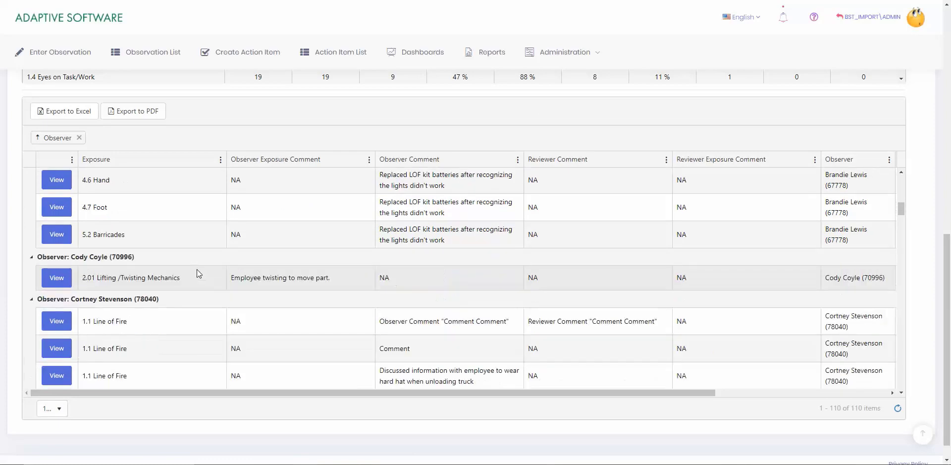
scroll(197, 270, down, 1)
scroll(195, 271, up, 8)
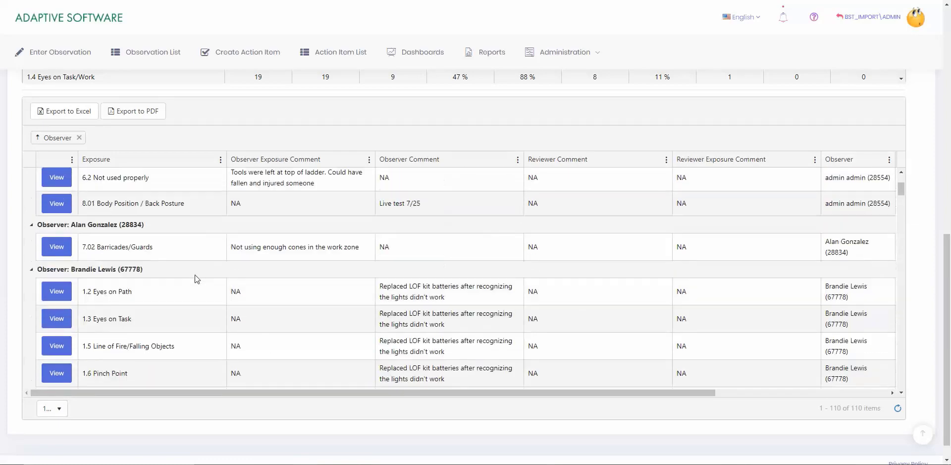
scroll(195, 276, up, 5)
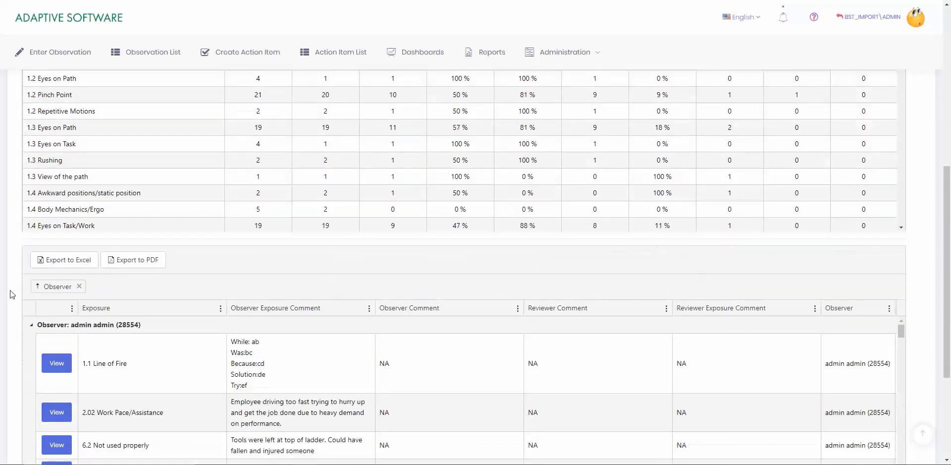
scroll(10, 294, down, 2)
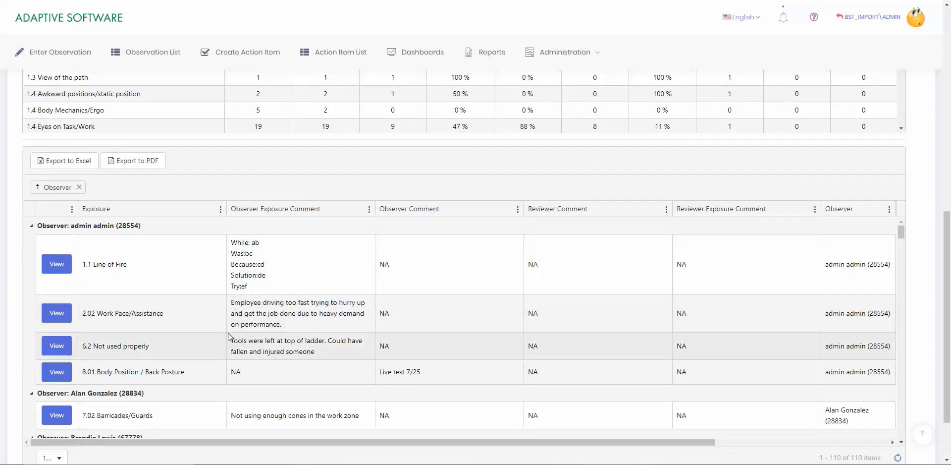
Step: Review the checklist ratings and details of the observation behind the 2.02 Work Pace/Assistance comment, and return to the exposure report
click(62, 320)
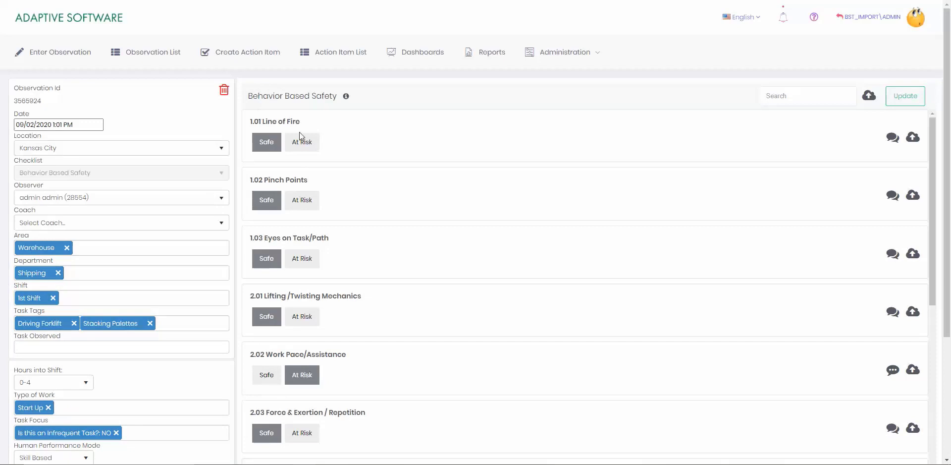
scroll(429, 253, down, 3)
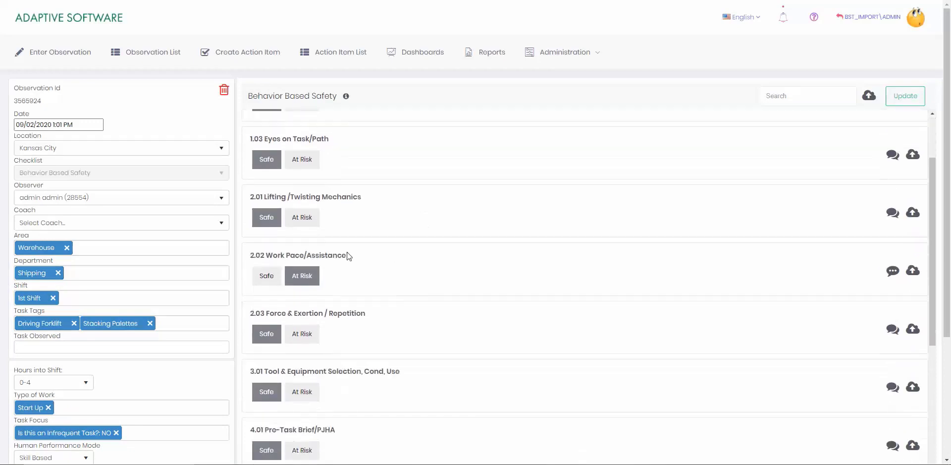
scroll(373, 333, down, 7)
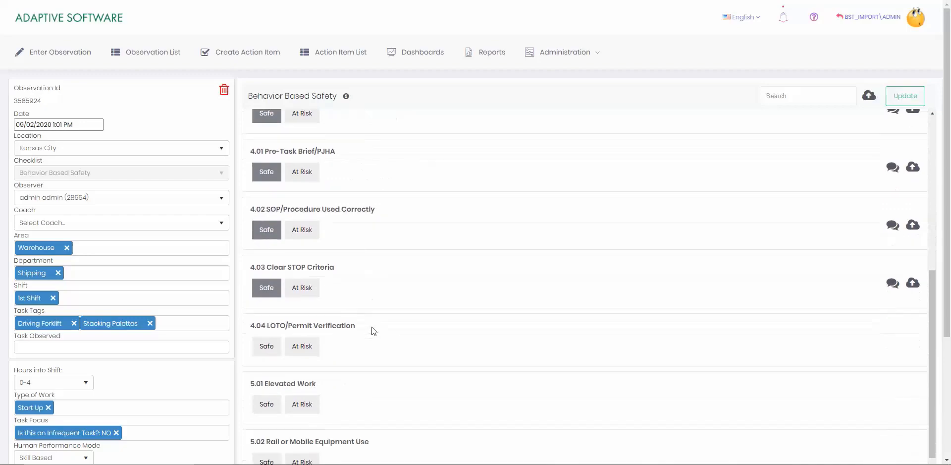
scroll(373, 331, down, 1)
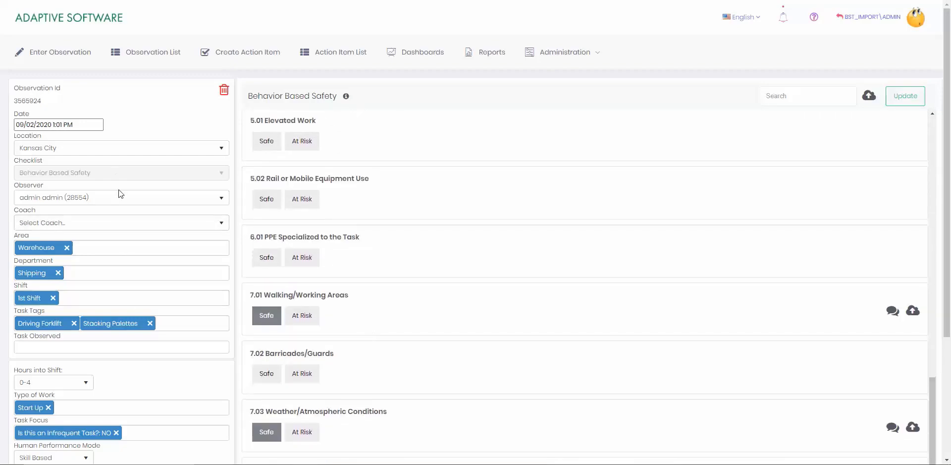
scroll(180, 386, down, 2)
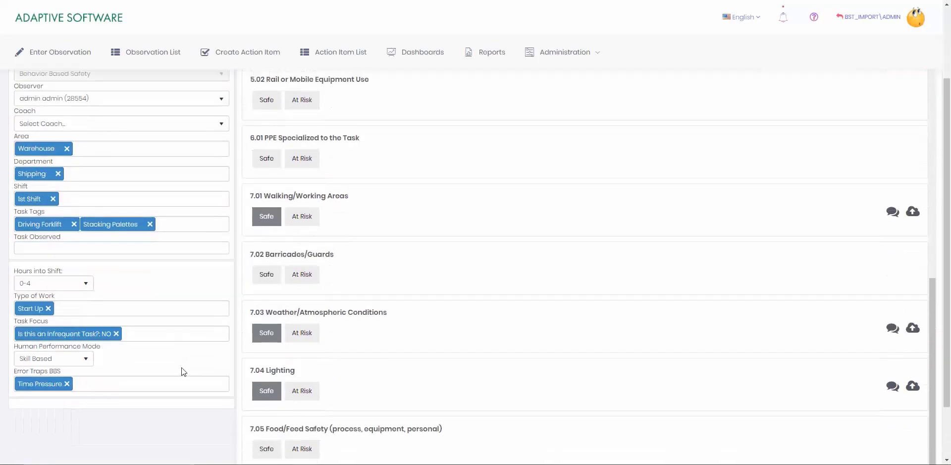
scroll(183, 360, up, 2)
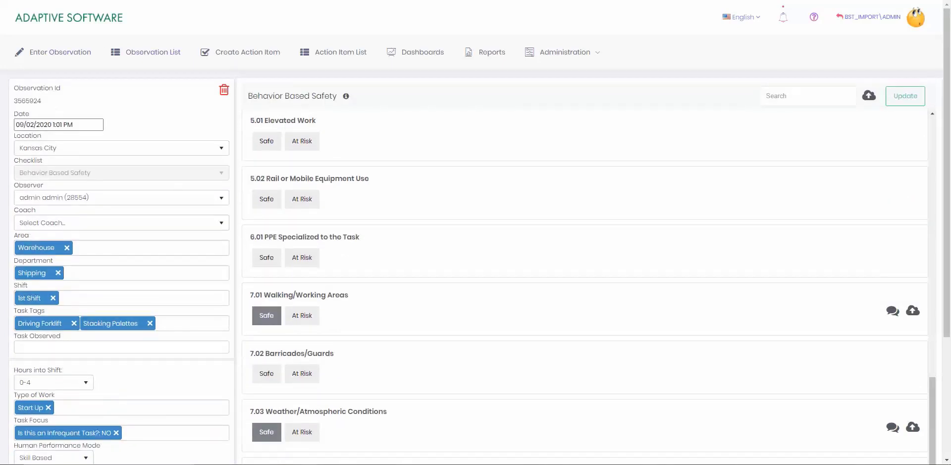
key(alt+Left)
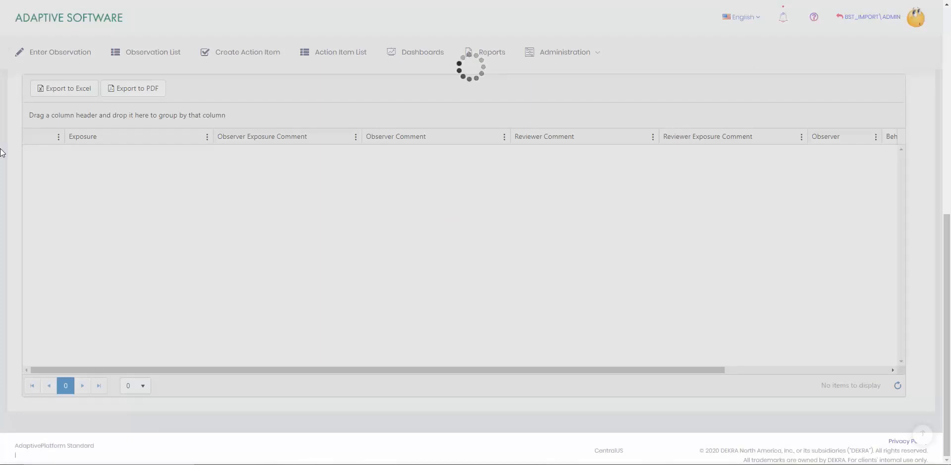
scroll(2, 194, up, 15)
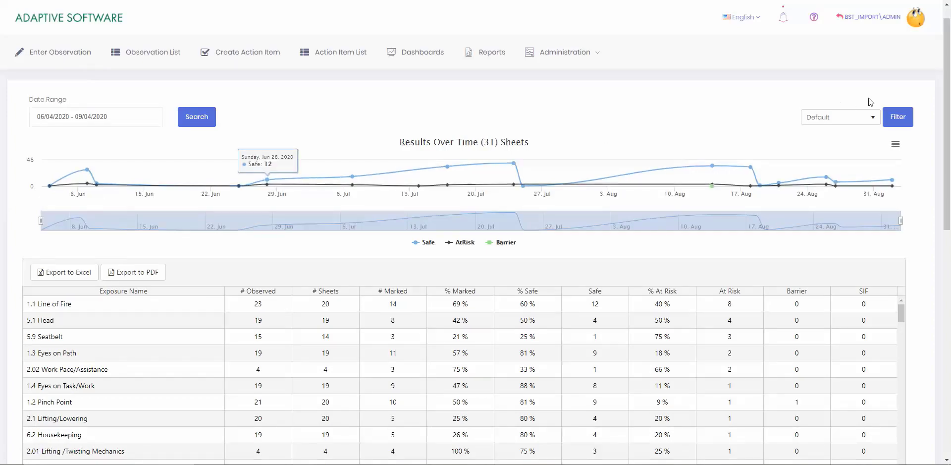
Step: Save a new report filter named BBS Ergonomics that is limited to the BBS Ergonomics checklist
click(901, 122)
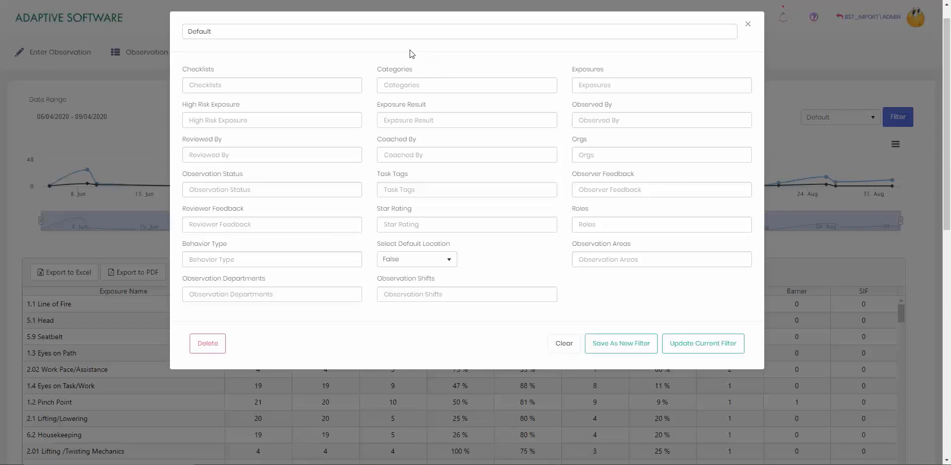
click(279, 89)
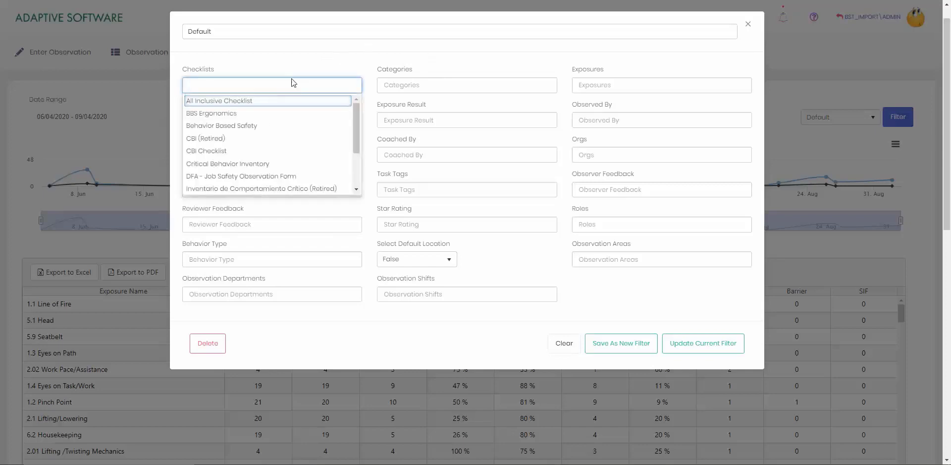
click(287, 115)
click(259, 54)
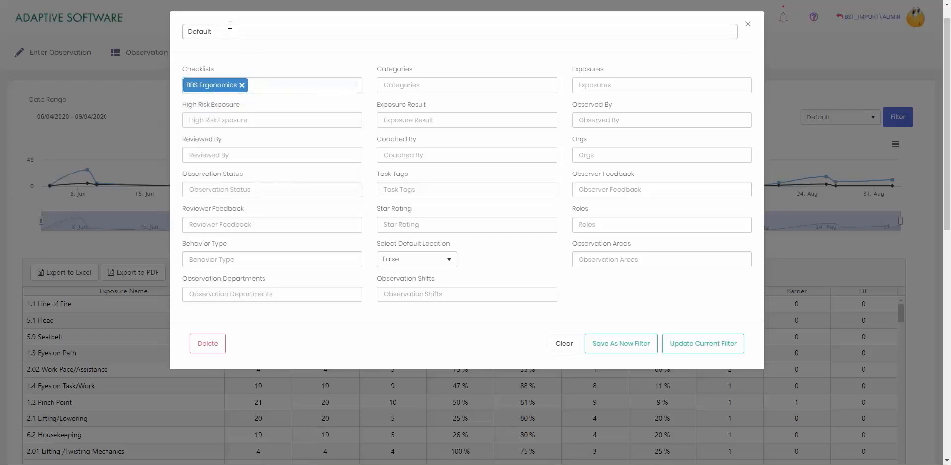
drag(228, 28, 152, 30)
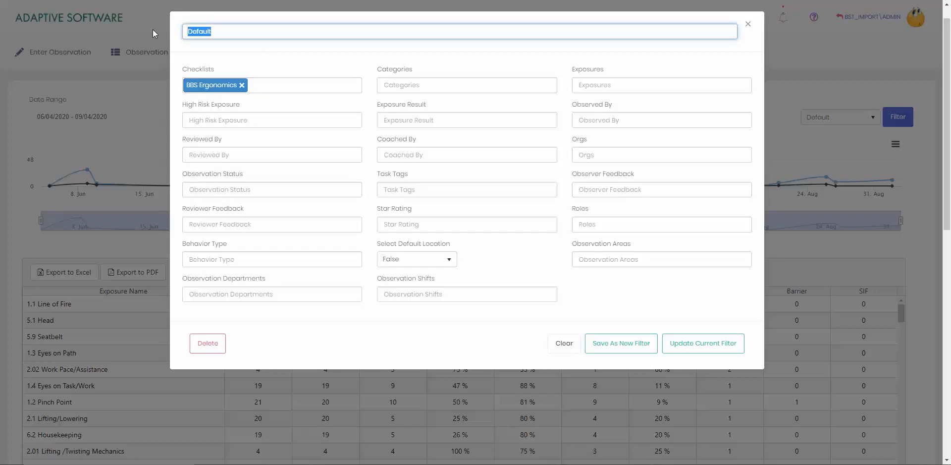
text(BBS Ergonomics)
click(637, 350)
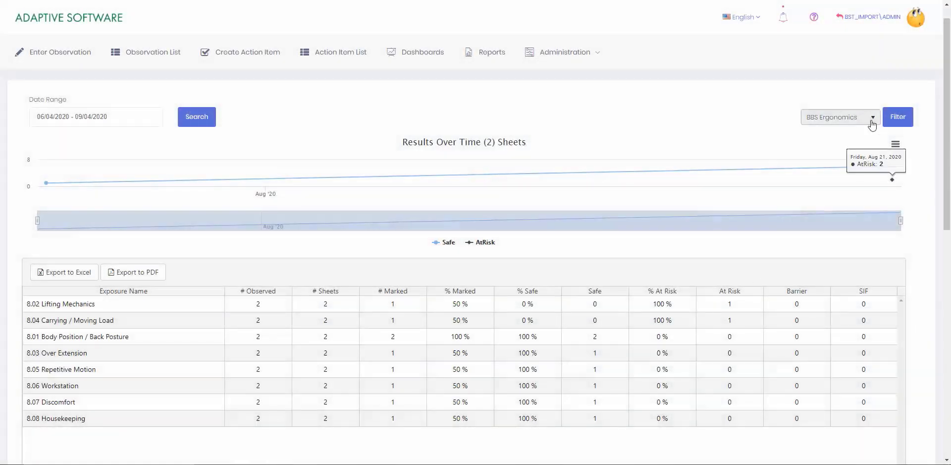
Step: Check the list of saved filters, switch back to the Default filter and rerun the report search
click(867, 123)
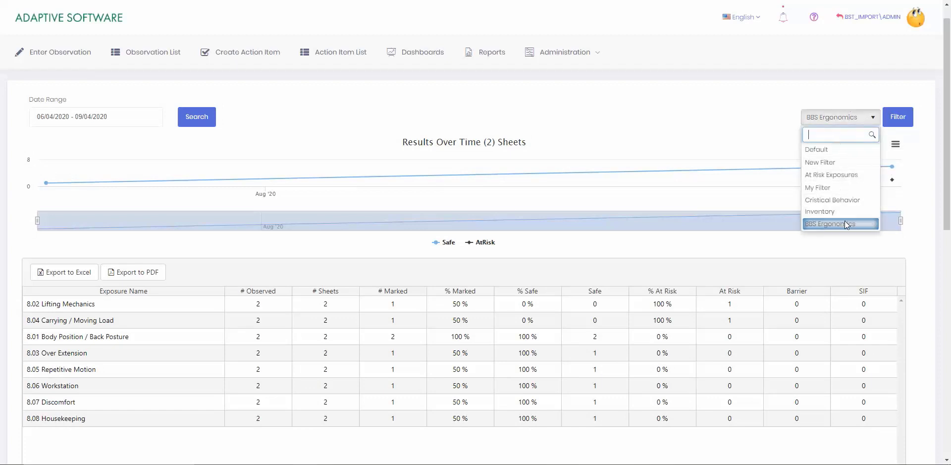
click(747, 122)
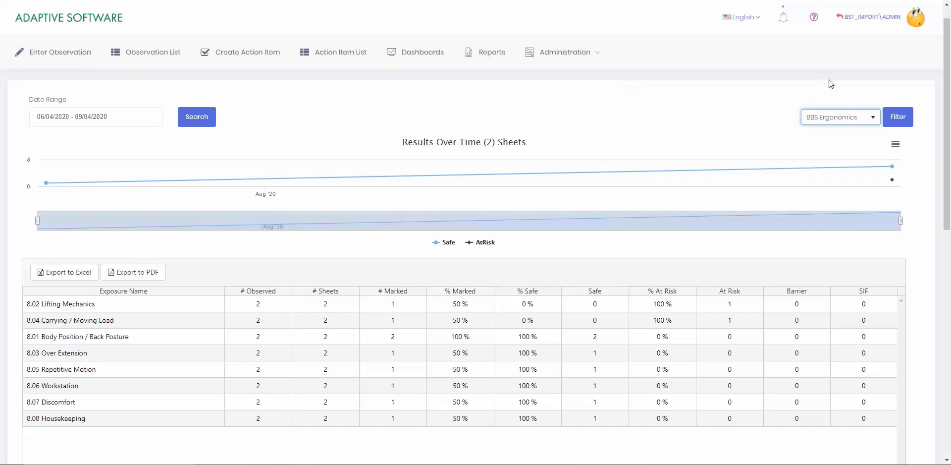
click(870, 118)
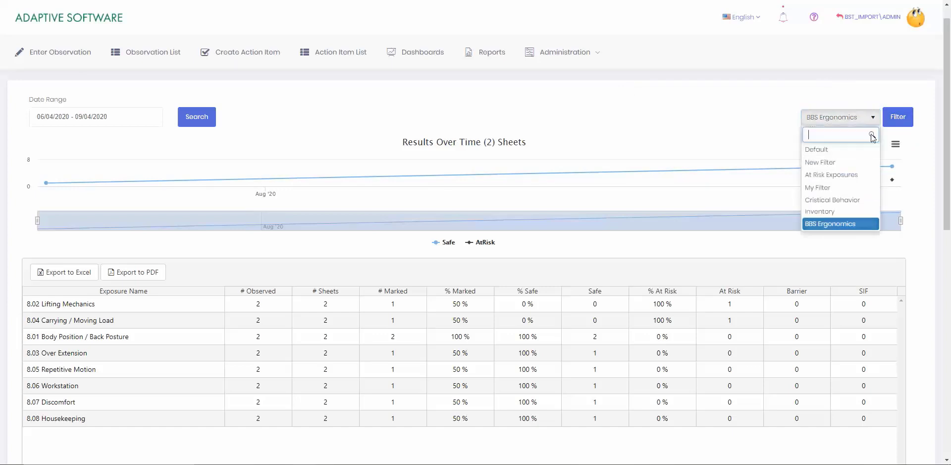
click(852, 150)
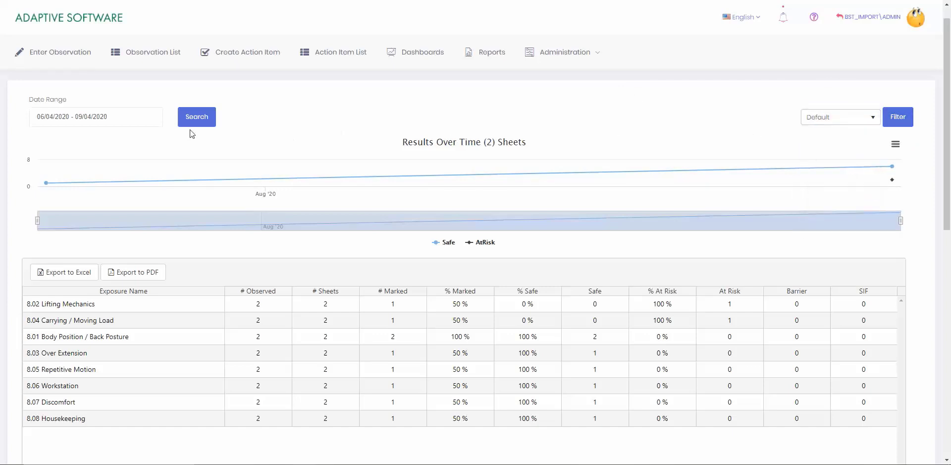
click(196, 119)
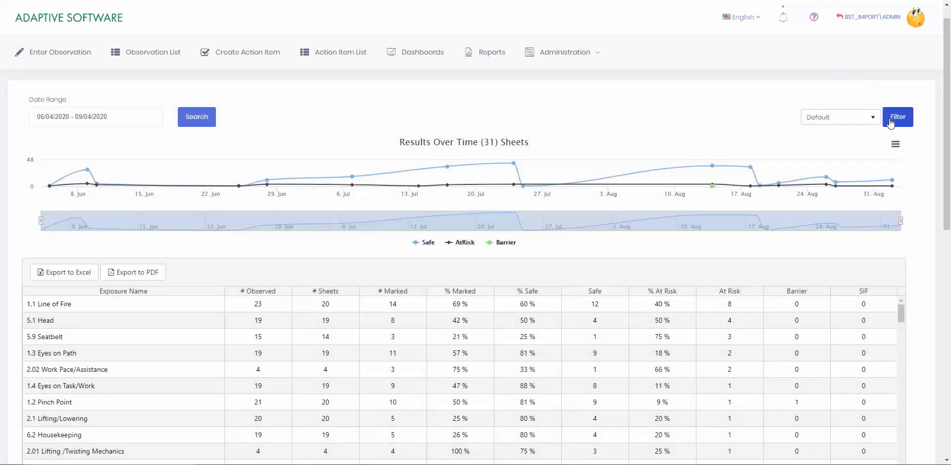
Step: Try 1.00 New Exposure, 1.1 Ascending/Descending and 1.1 Head Protection as exposures in the Default filter, and clear the selection
click(898, 118)
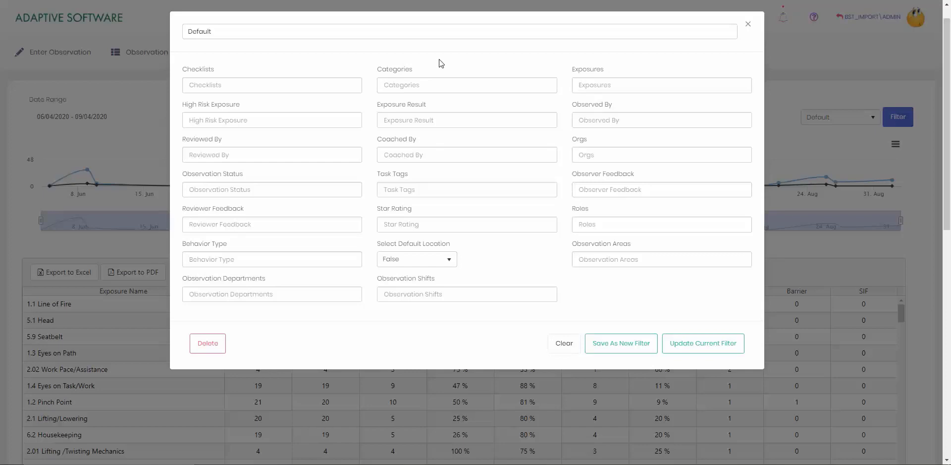
click(590, 86)
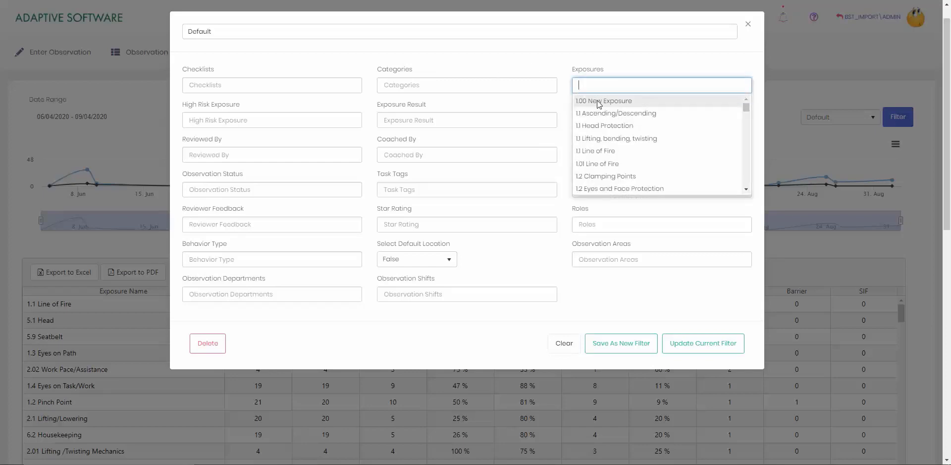
click(598, 102)
click(595, 113)
click(590, 138)
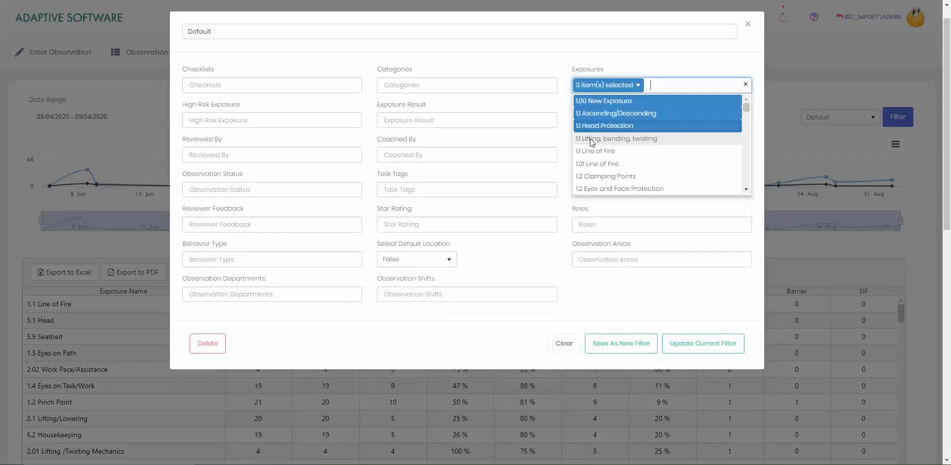
click(746, 84)
click(484, 64)
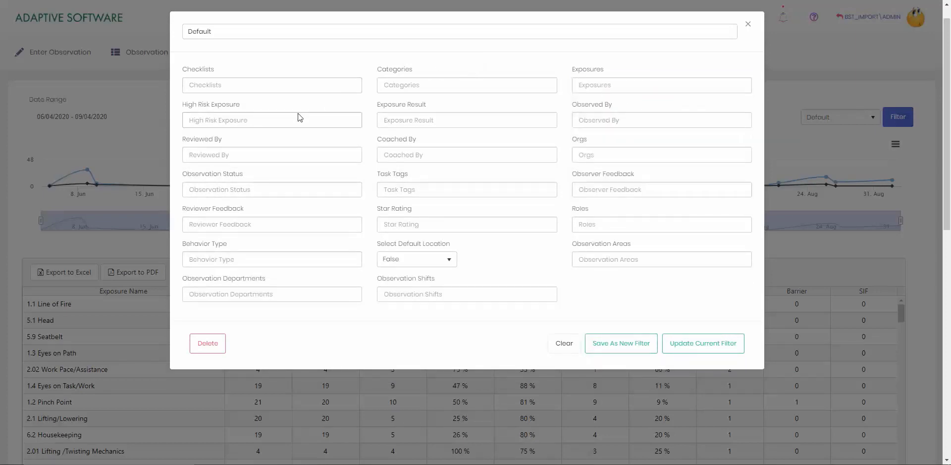
Step: Examine the available options for High Risk Exposure and Exposure Result in the Default filter without selecting any
click(287, 120)
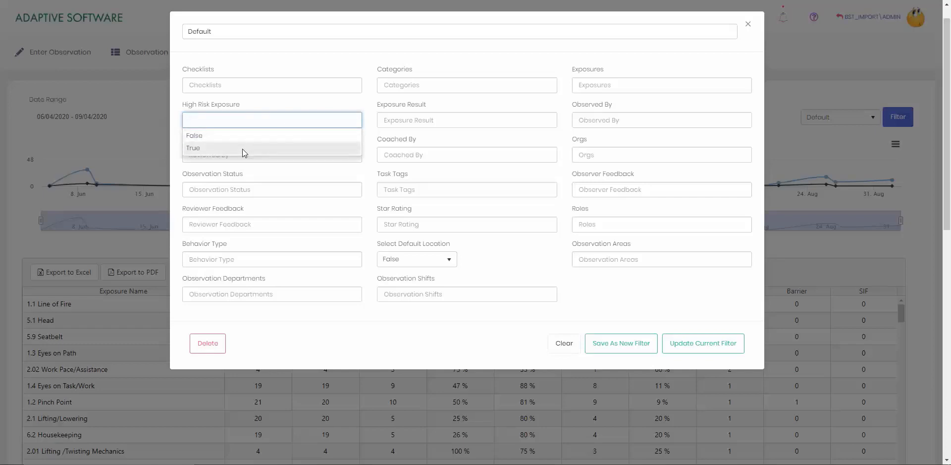
click(252, 105)
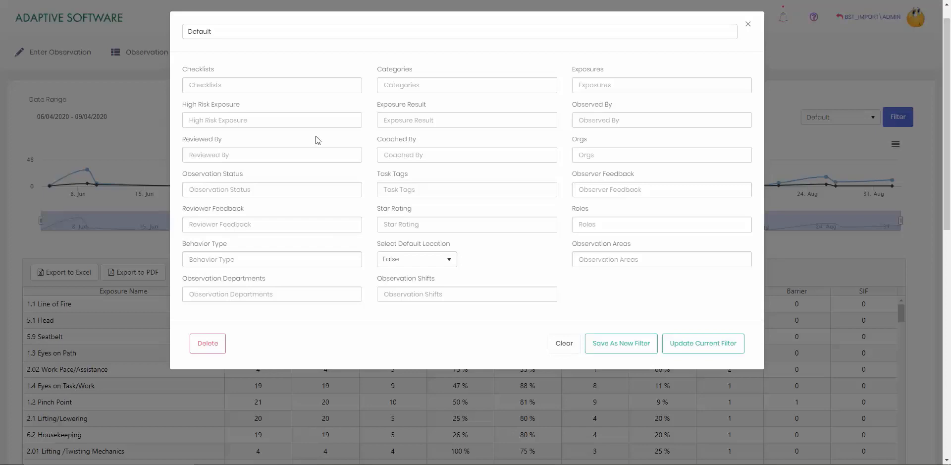
click(421, 122)
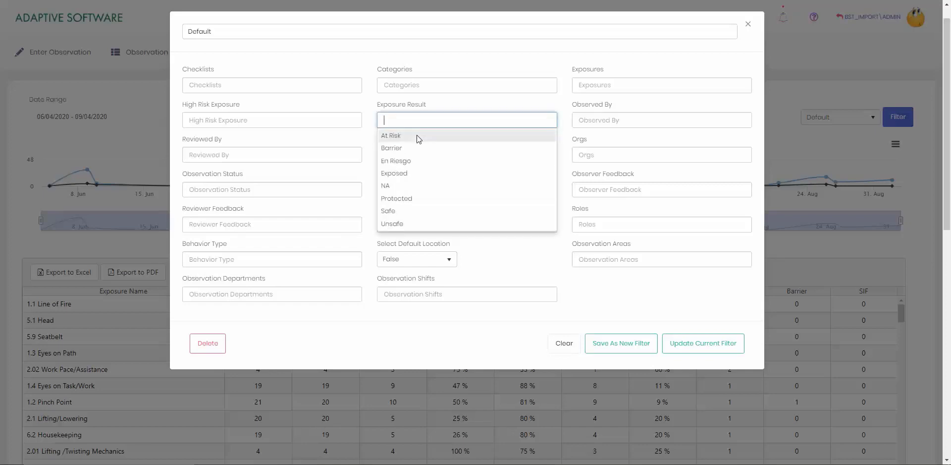
click(351, 141)
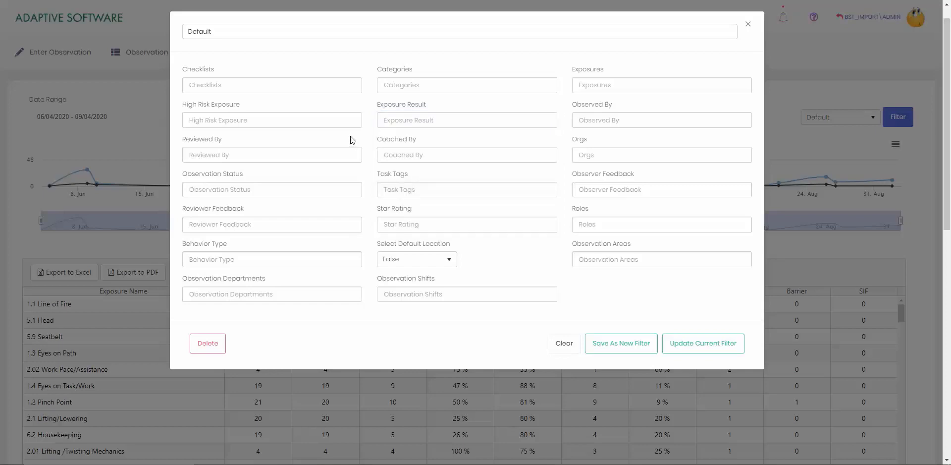
Step: Limit the Default filter to the At Risk exposure result and update the current filter
click(419, 121)
click(392, 135)
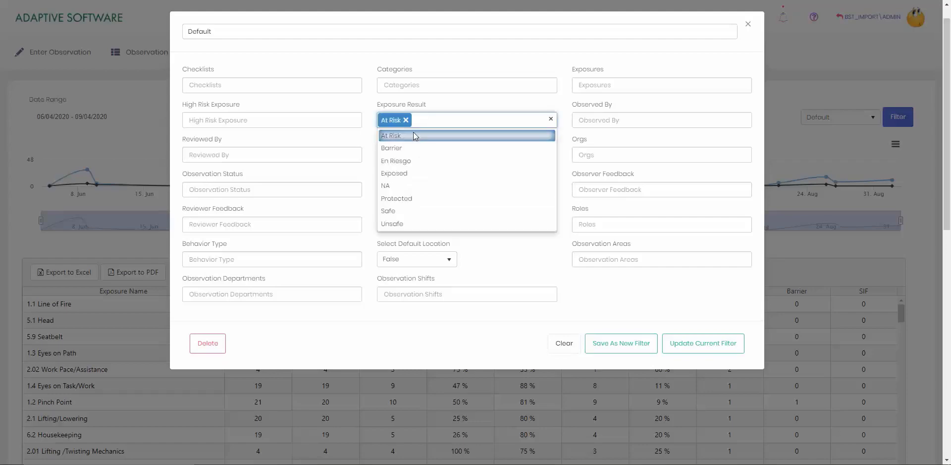
click(340, 140)
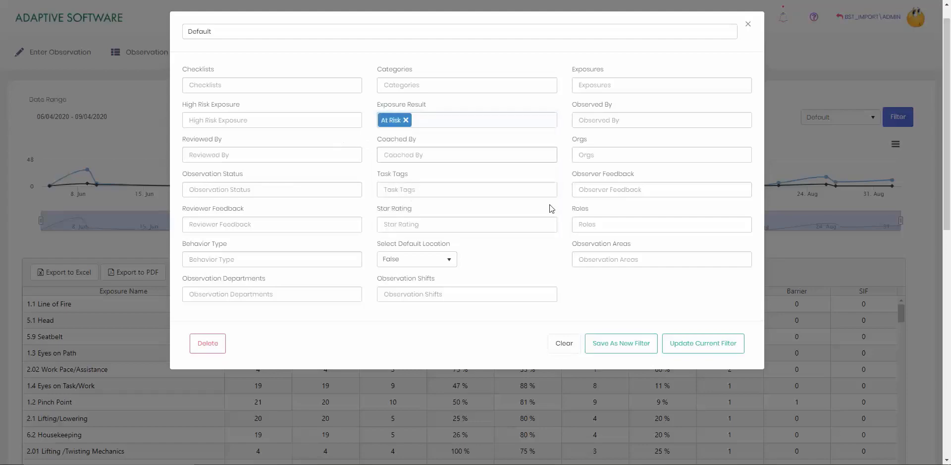
click(673, 342)
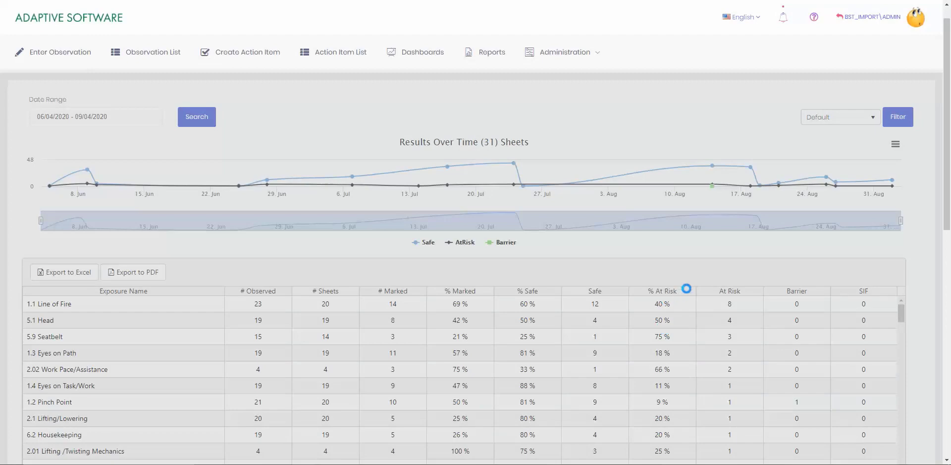
Step: Review the exposure table and the observer comments in the report filtered to At Risk results
scroll(755, 258, down, 1)
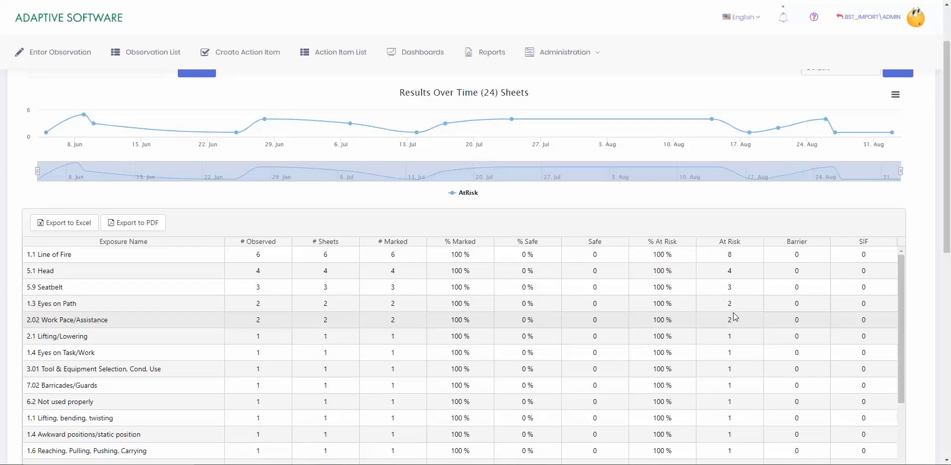
scroll(734, 313, up, 1)
scroll(360, 272, down, 6)
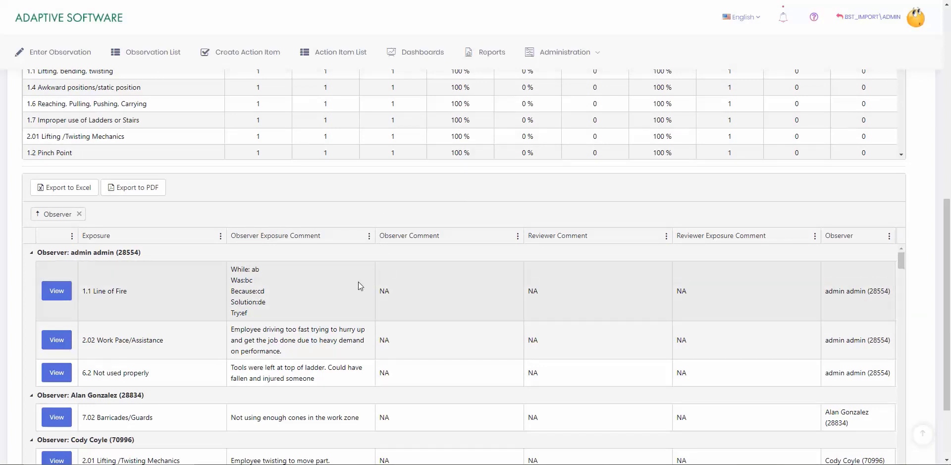
scroll(359, 286, down, 4)
scroll(359, 286, up, 5)
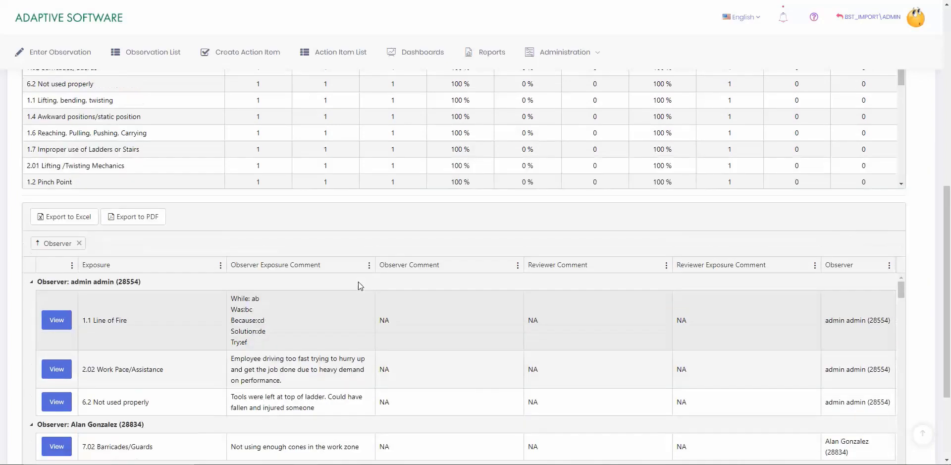
scroll(358, 282, up, 5)
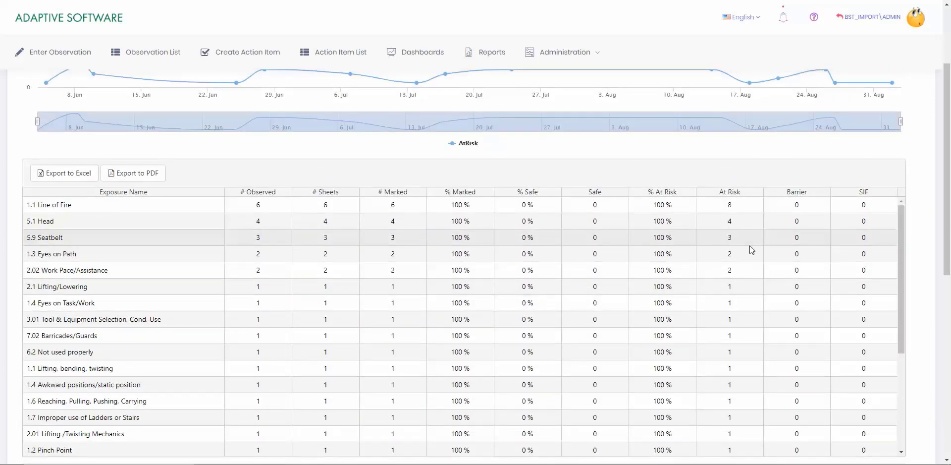
scroll(750, 245, up, 3)
Step: Reopen the Default filter, remove At Risk from Exposure Result and choose the first three listed people under Observed By
click(894, 140)
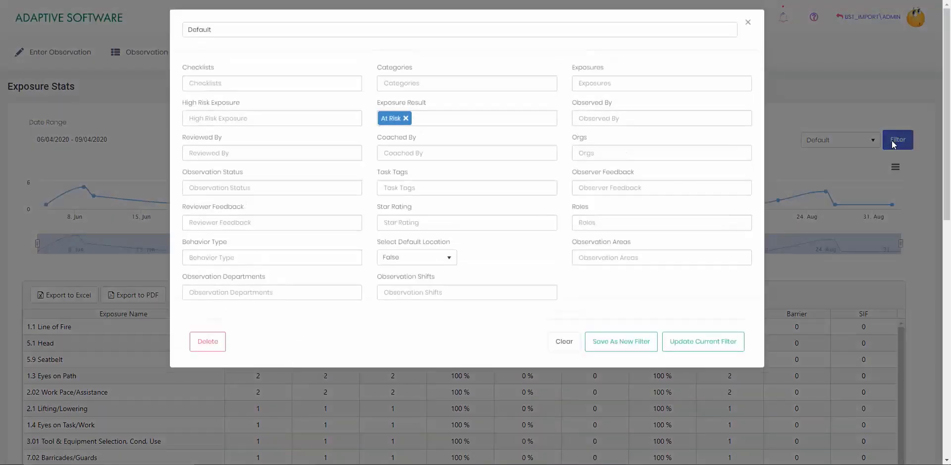
click(406, 120)
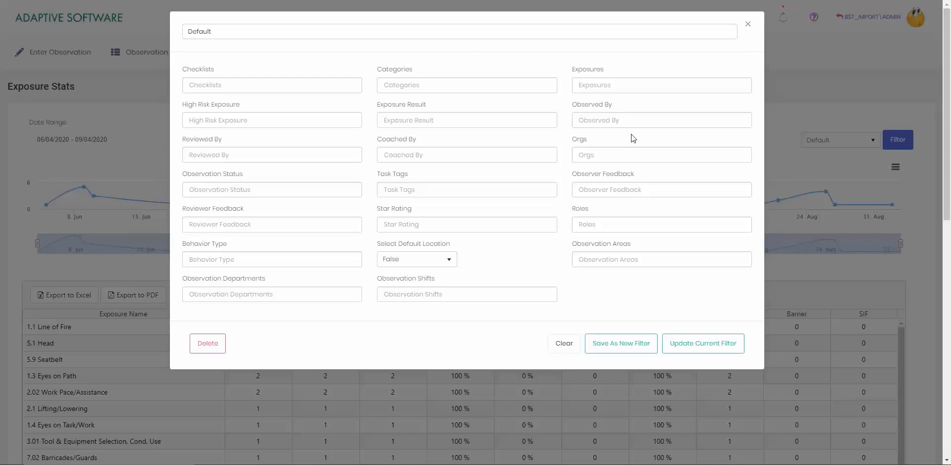
click(624, 122)
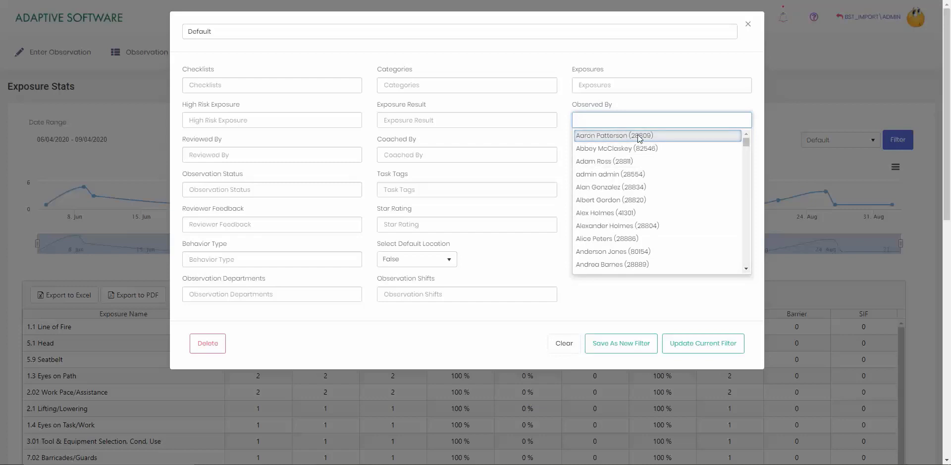
click(636, 136)
click(635, 148)
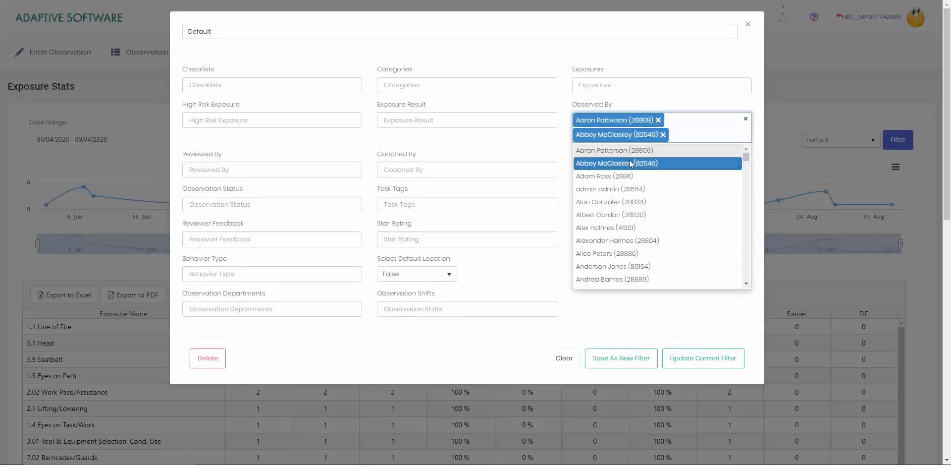
click(619, 177)
click(515, 156)
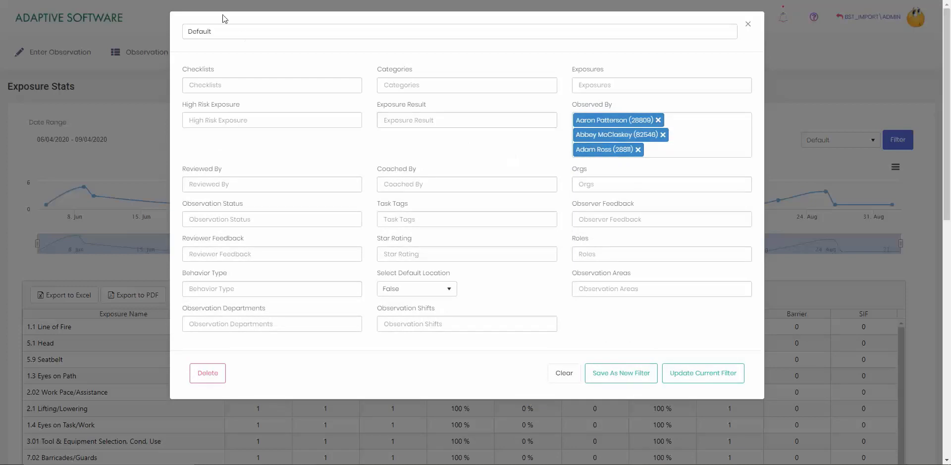
Step: Replace the filter name with Admin Department Stat
double_click(203, 31)
text(Ad)
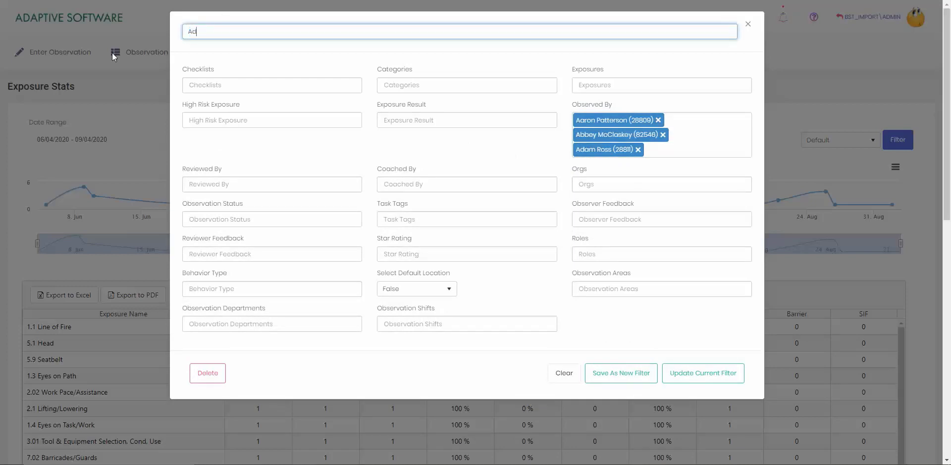
text(min Department Stat)
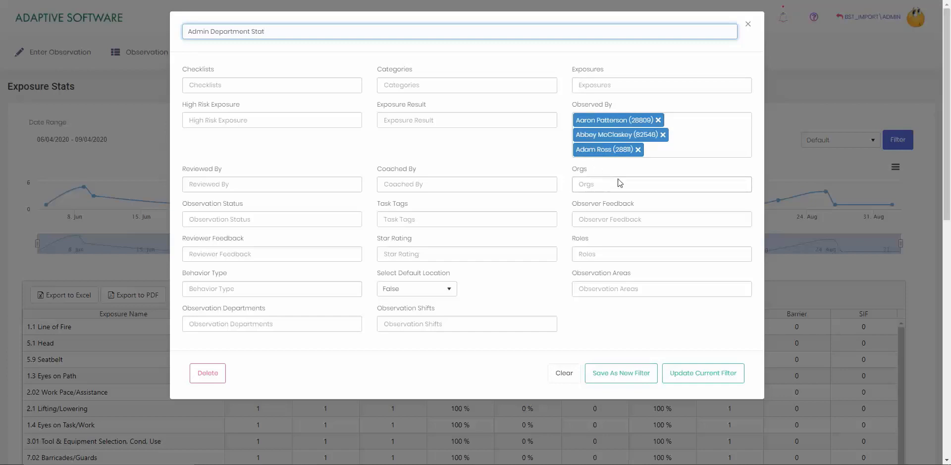
Step: Remove all three people from Observed By and clear the filter name
click(638, 150)
click(663, 134)
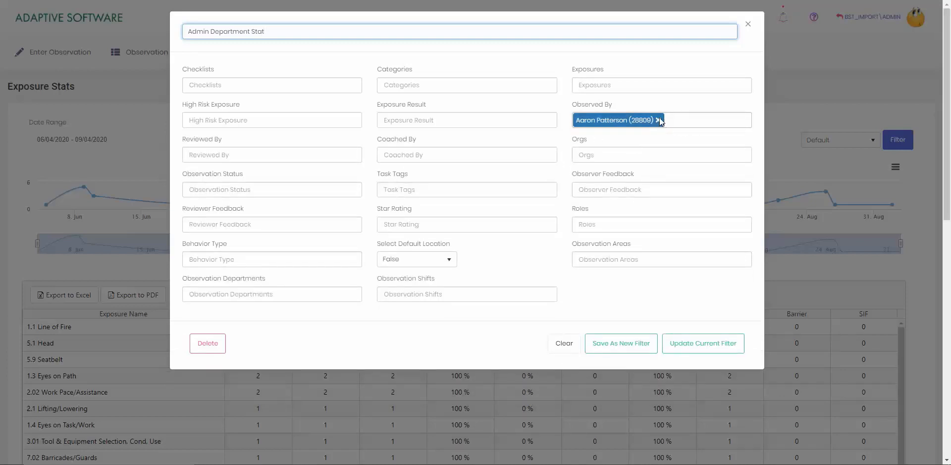
click(659, 120)
drag(265, 31, 151, 23)
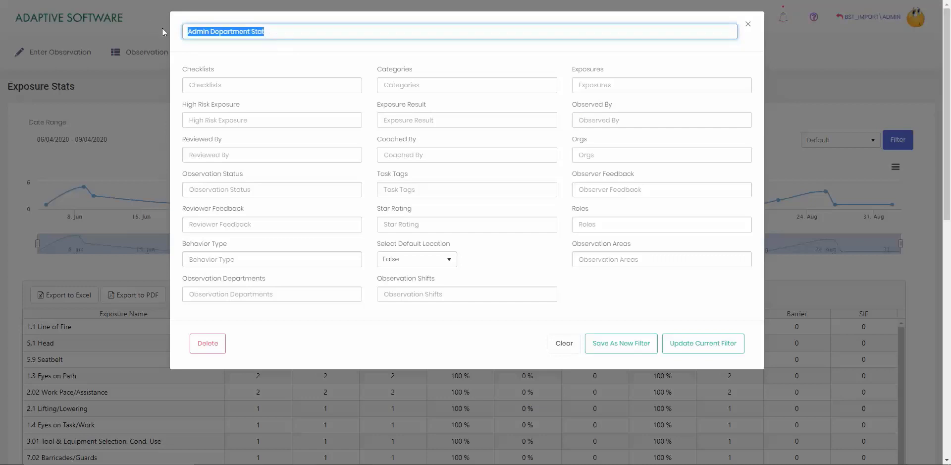
key(BackSpace)
click(415, 139)
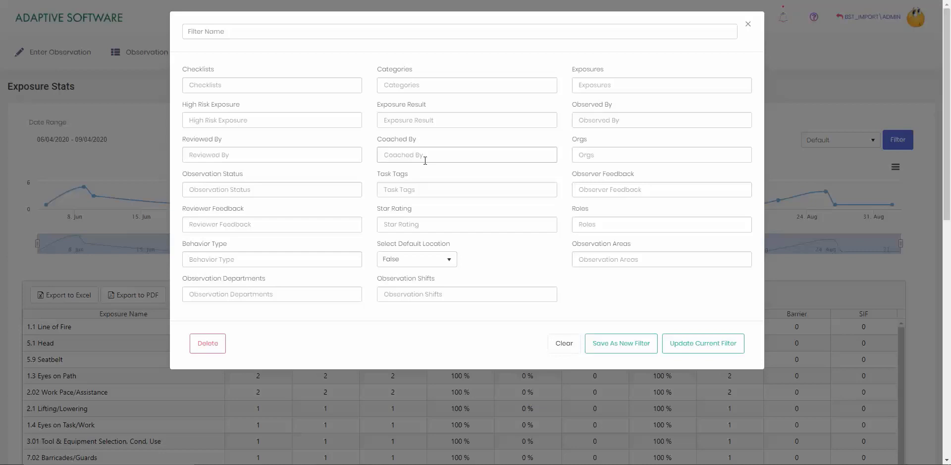
Step: Examine the available options for Orgs, Observation Status and Task Tags without selecting any
click(610, 156)
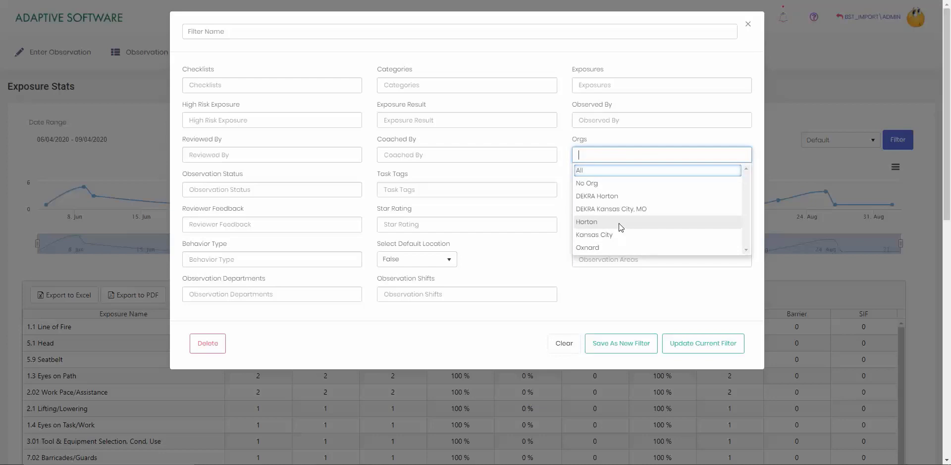
click(524, 174)
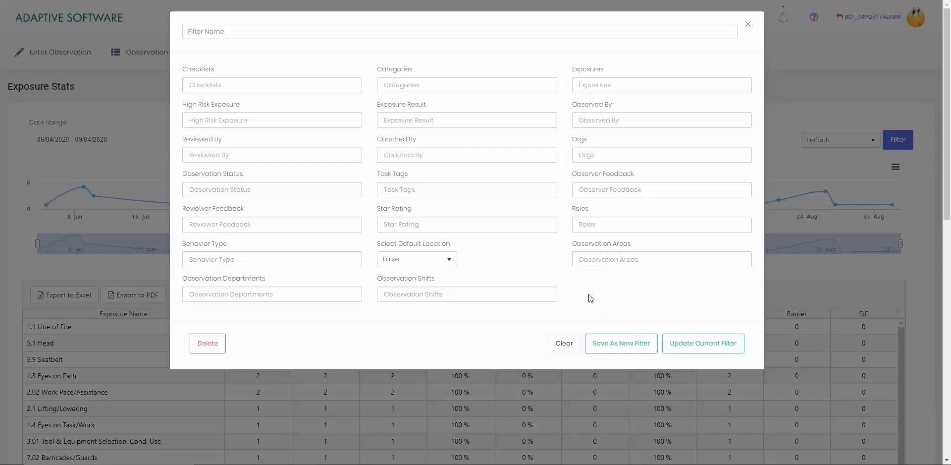
click(235, 190)
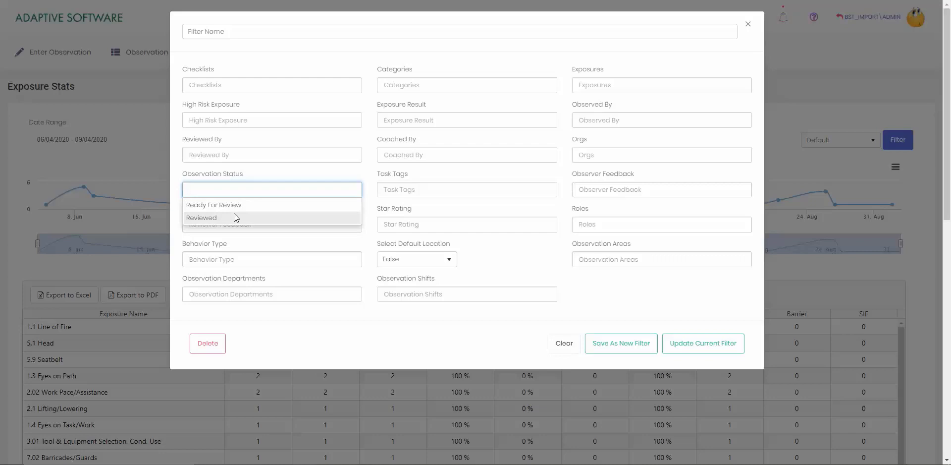
click(326, 173)
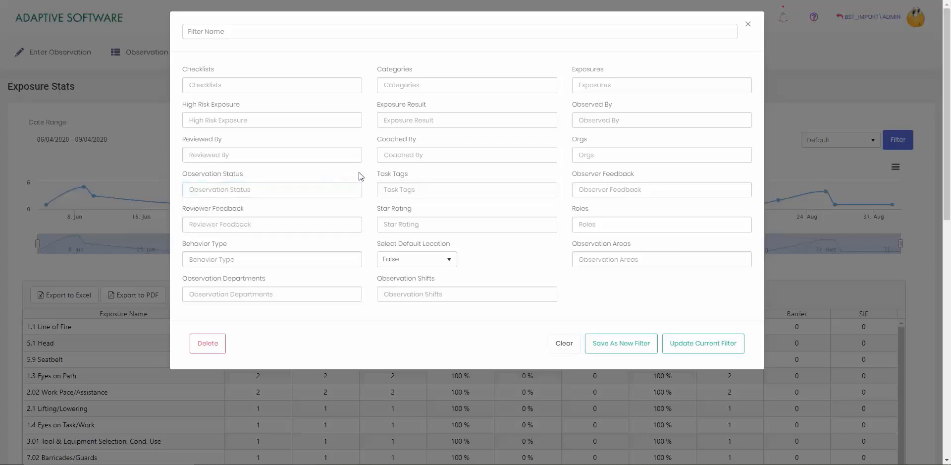
click(397, 190)
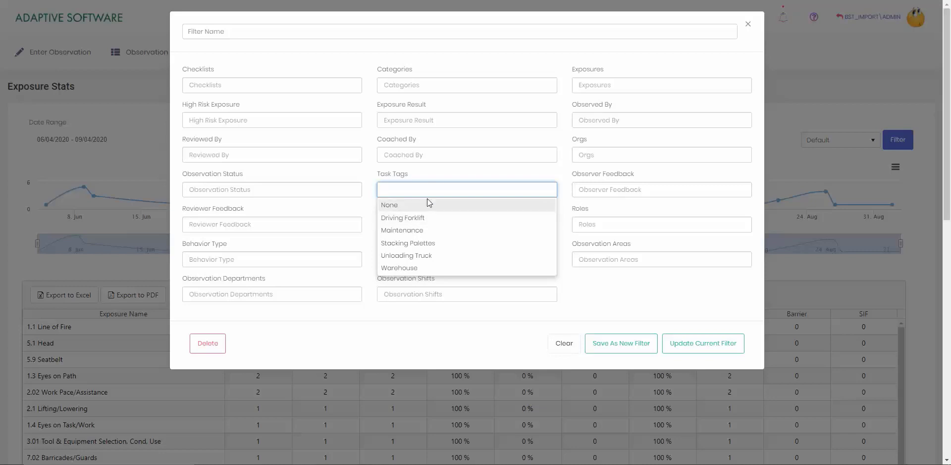
click(440, 174)
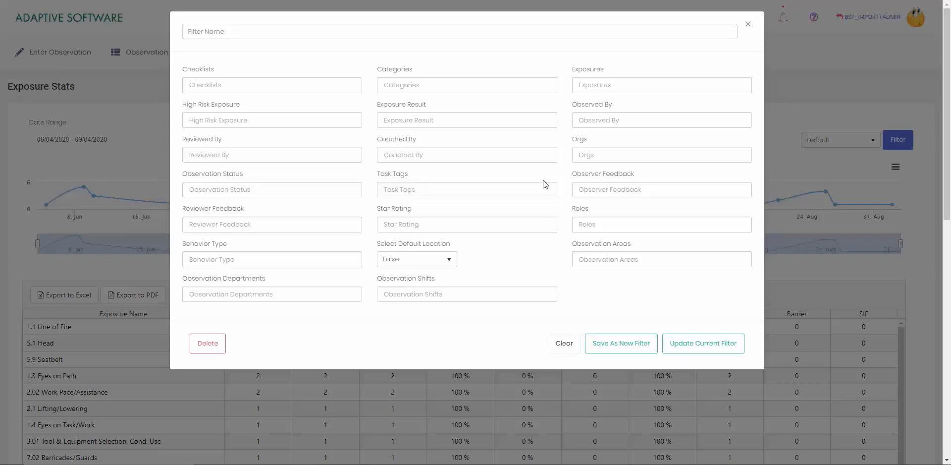
Step: Examine the Reviewer Feedback, Observer Feedback and Behavior Type options, and close the filter settings without saving
click(331, 228)
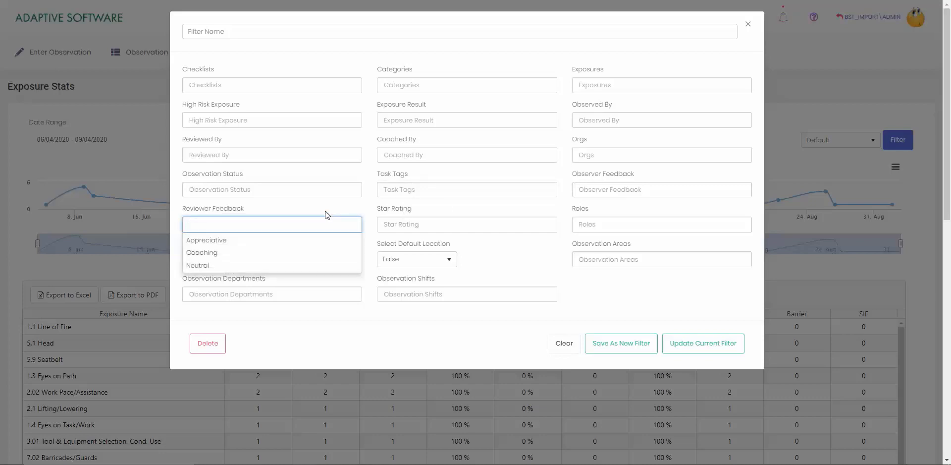
click(325, 210)
click(601, 187)
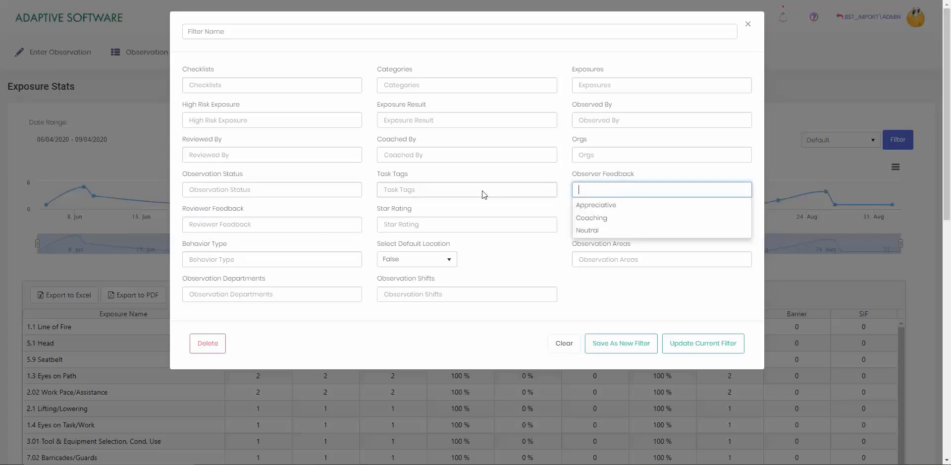
click(303, 222)
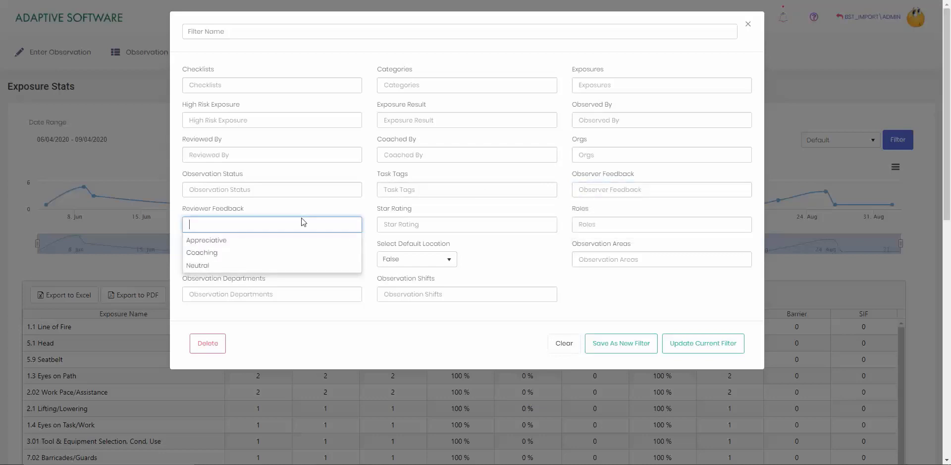
click(317, 209)
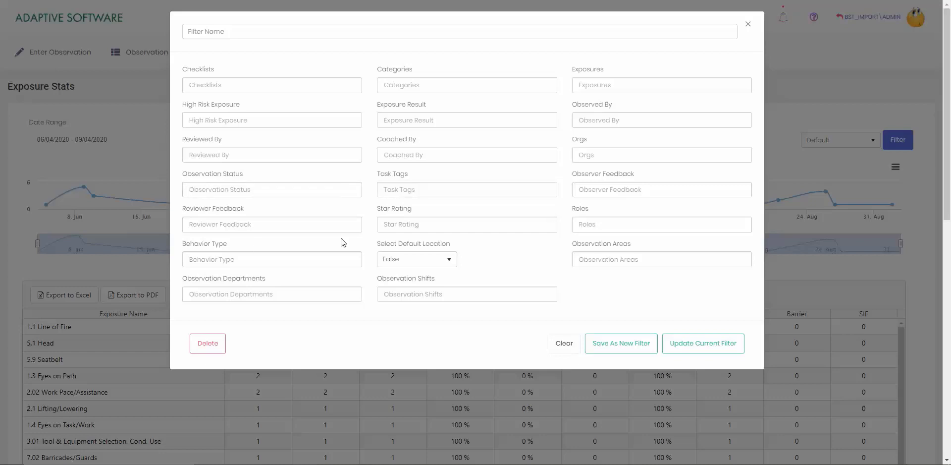
click(265, 260)
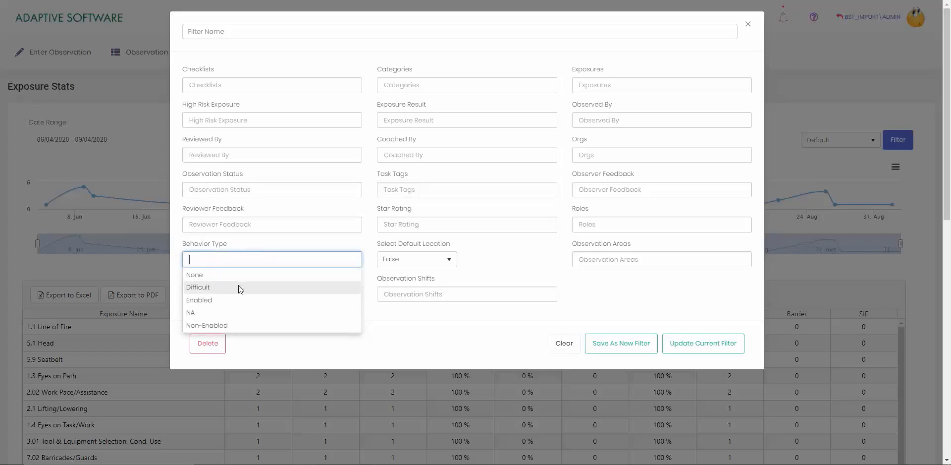
click(410, 337)
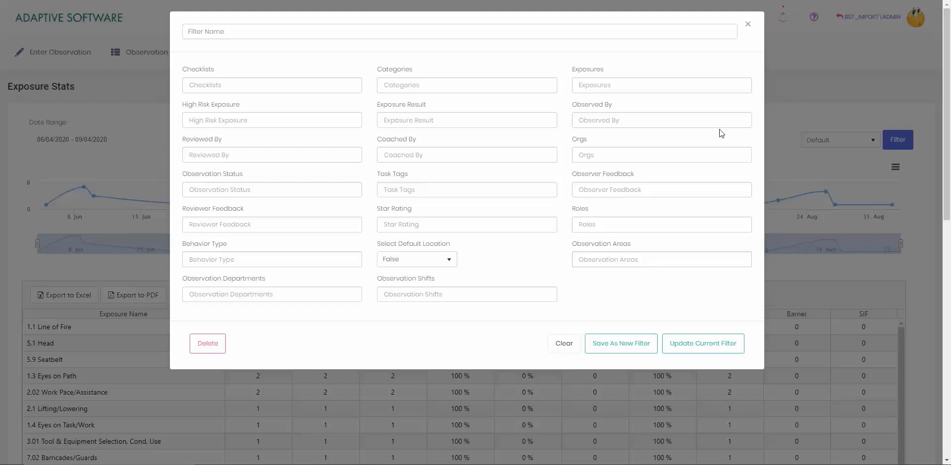
click(750, 27)
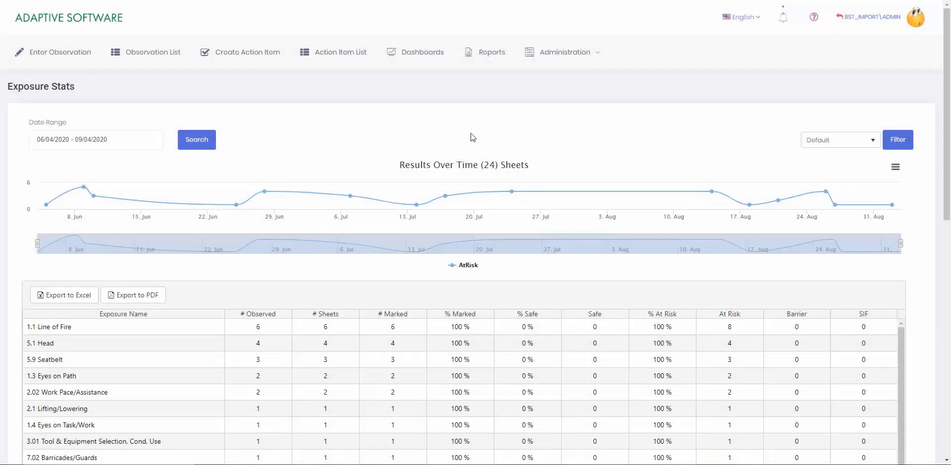
Step: Look over the Exposure Stats tables once more and open the print and download options of the Results Over Time chart
scroll(1, 304, down, 1)
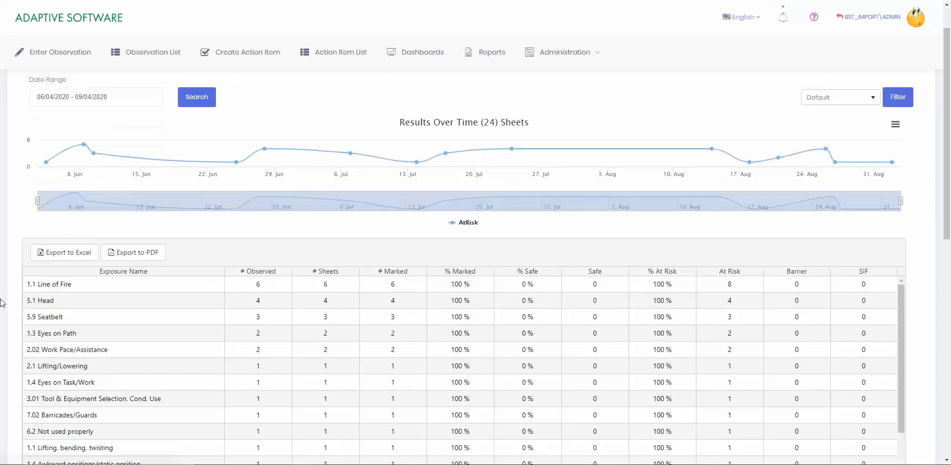
scroll(1, 303, down, 6)
scroll(2, 308, up, 2)
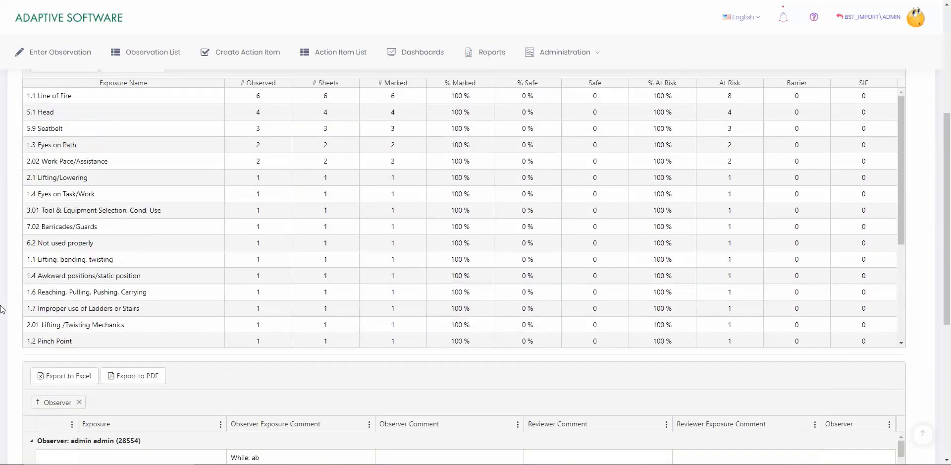
scroll(2, 308, up, 5)
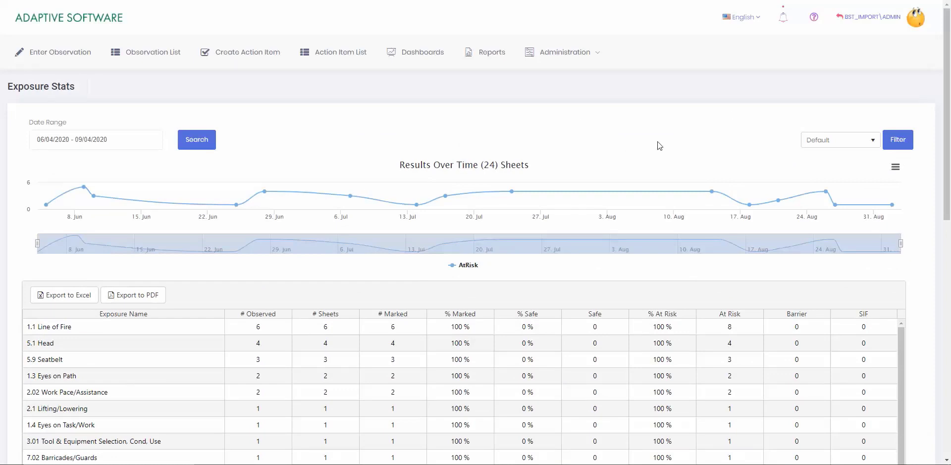
click(895, 169)
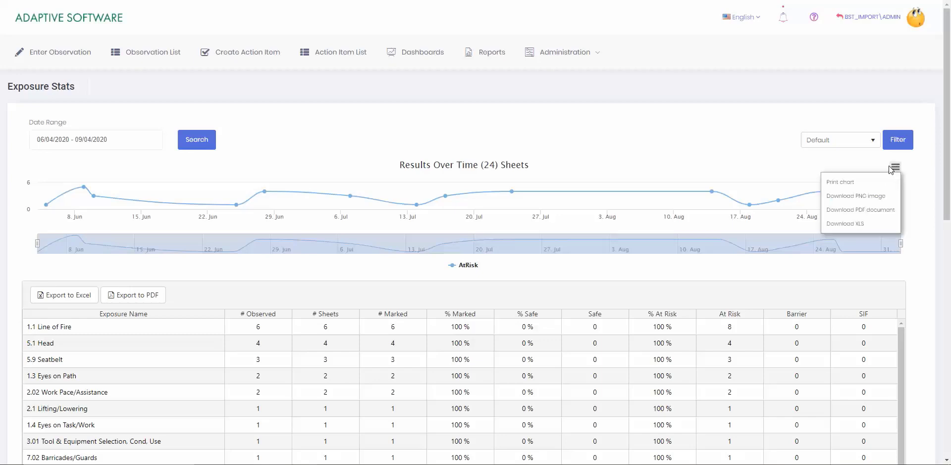